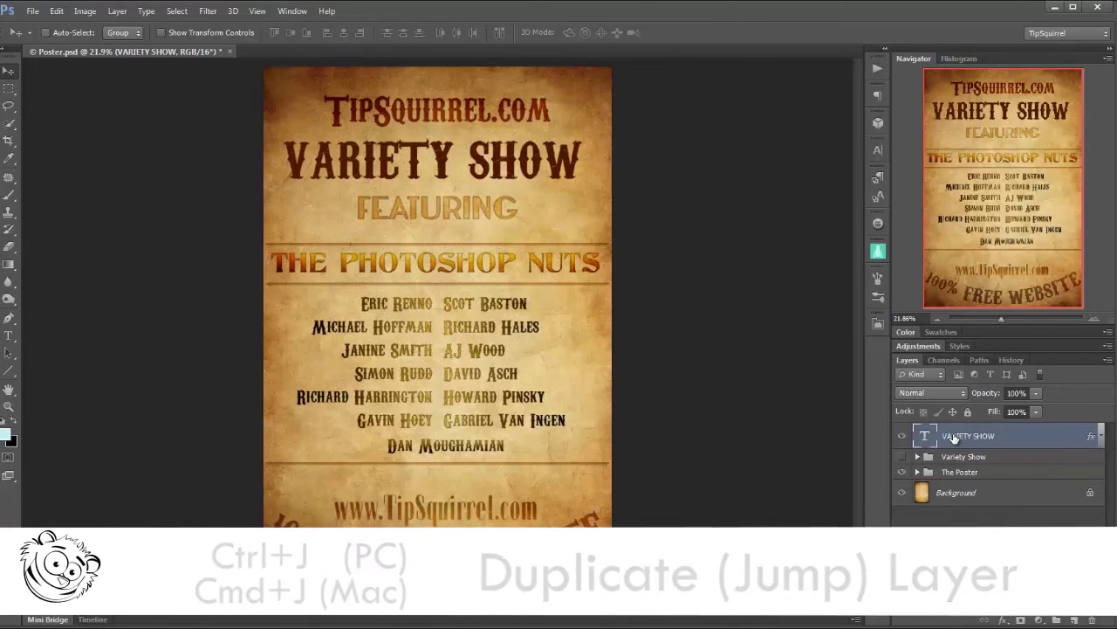
Step: Duplicate the VARIETY SHOW layer, hide the original, and set tracking to 5 in the Character panel
key(ctrl+j)
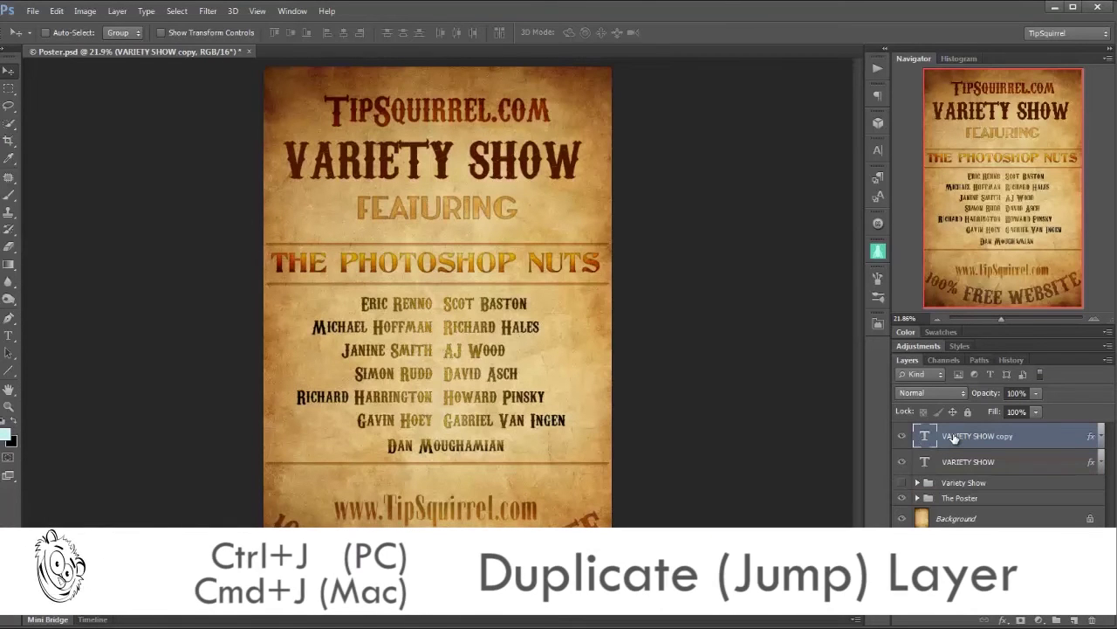
click(903, 463)
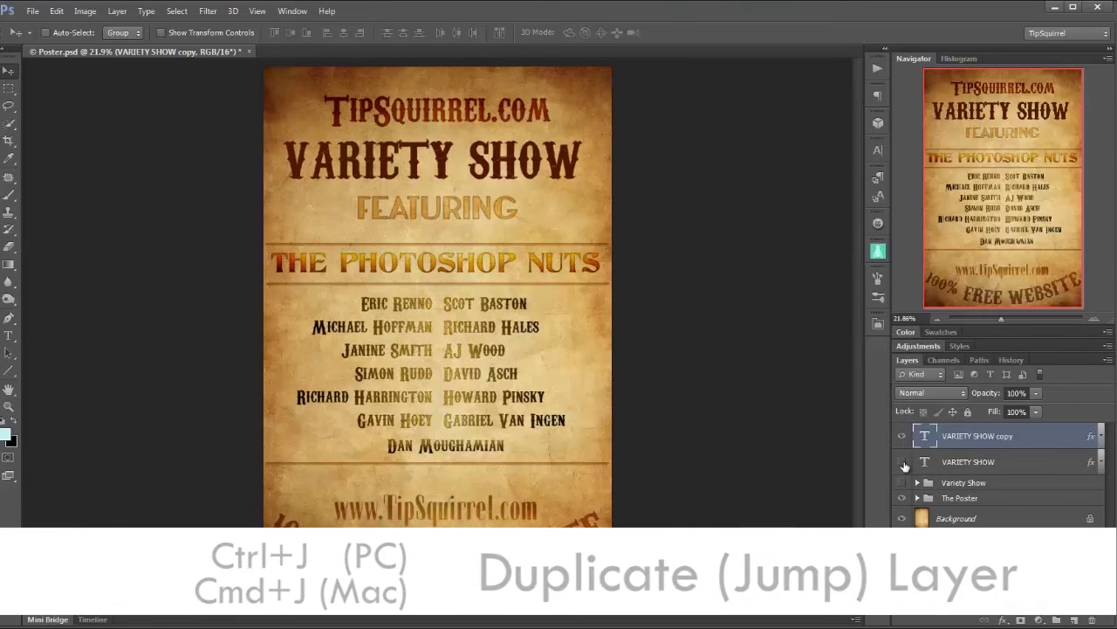
click(304, 11)
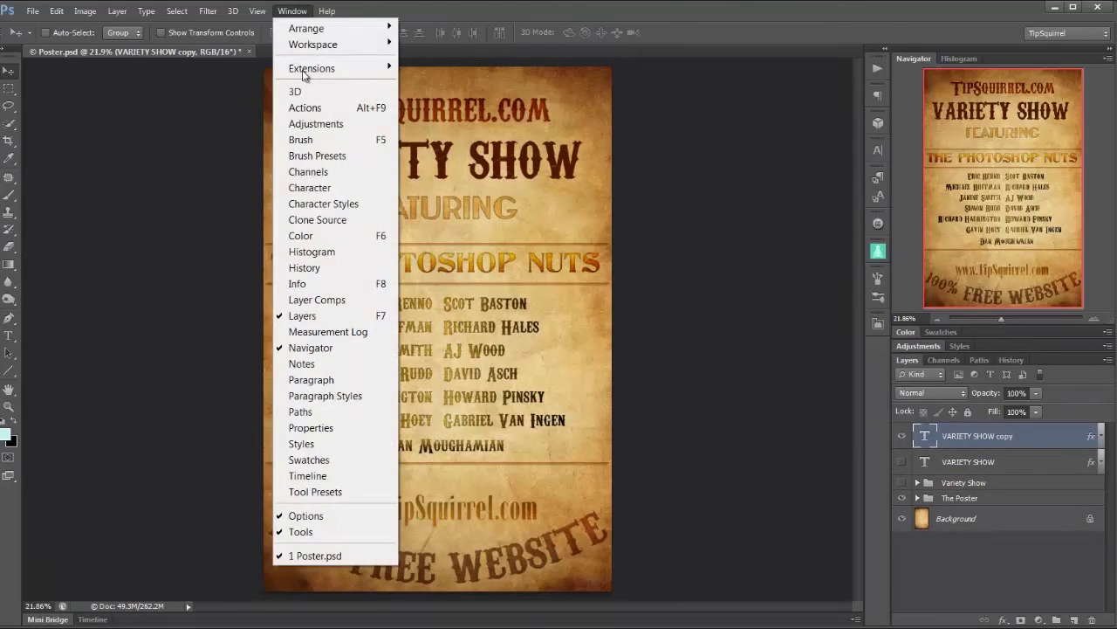
click(307, 186)
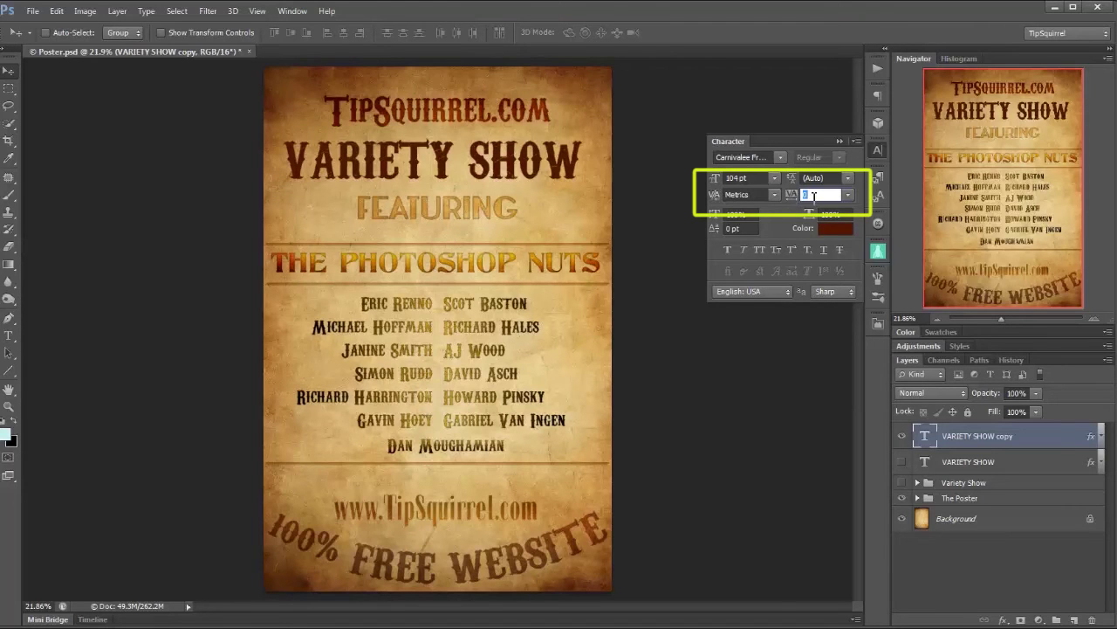
text(5)
key(Return)
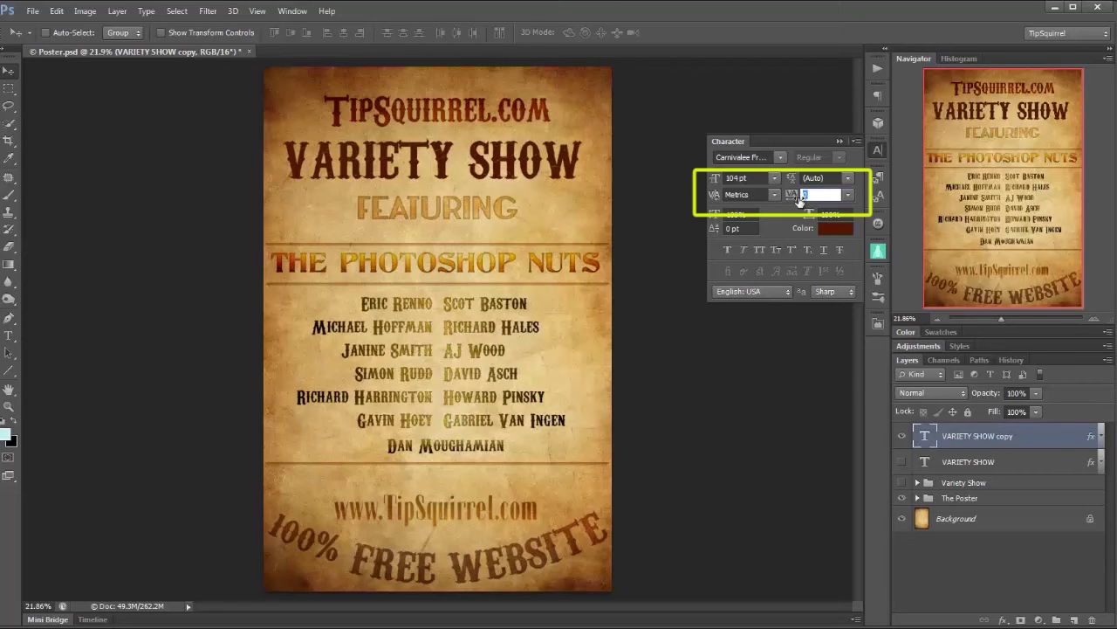
Step: Select all the copy's text, reset its tracking to 0 and set kerning to Optical
double_click(925, 439)
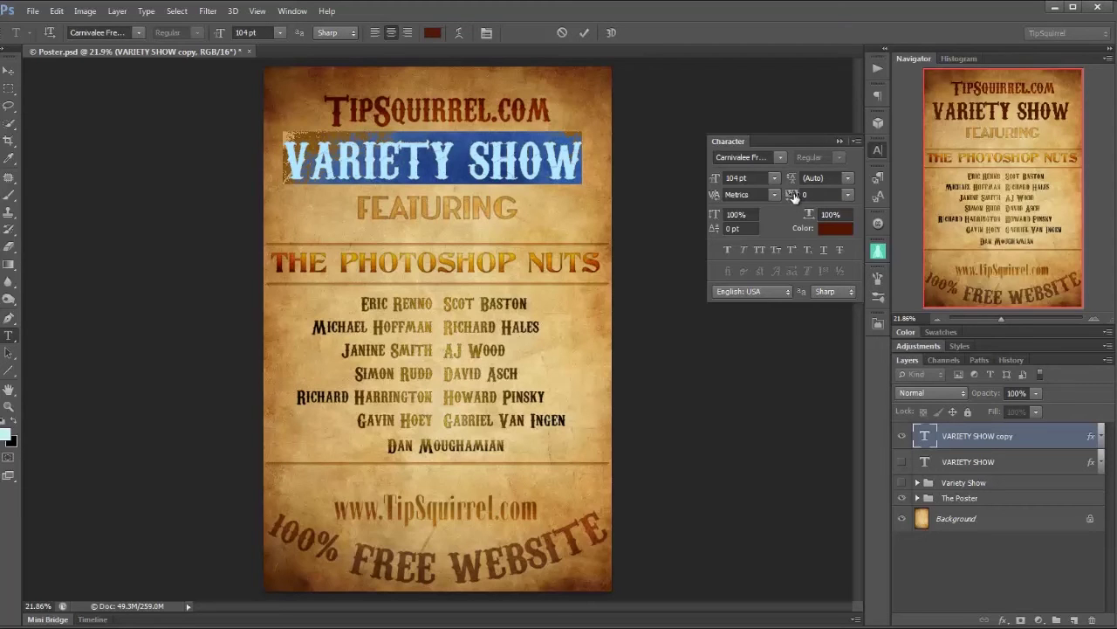
mouse_move(792, 195)
mouse_down()
mouse_move(816, 196)
mouse_move(785, 198)
mouse_up()
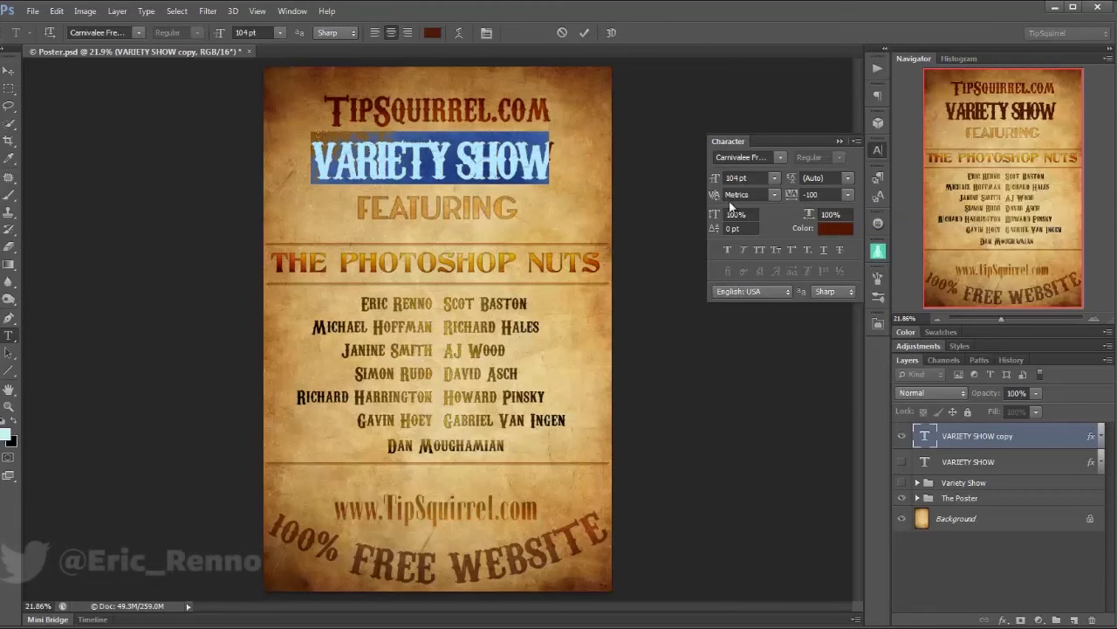
click(848, 195)
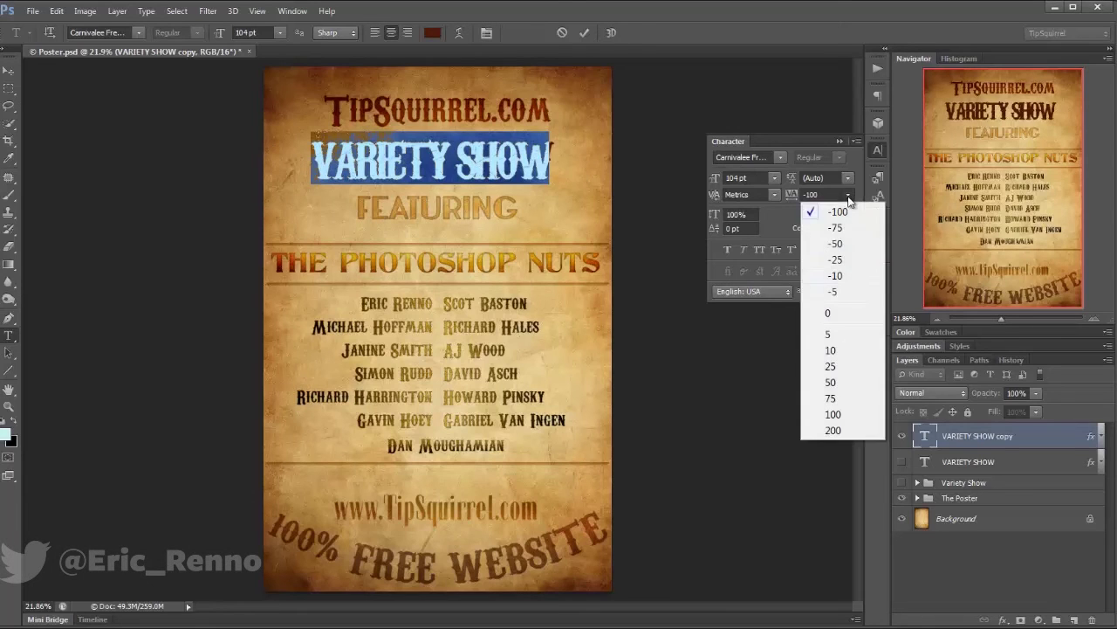
click(840, 312)
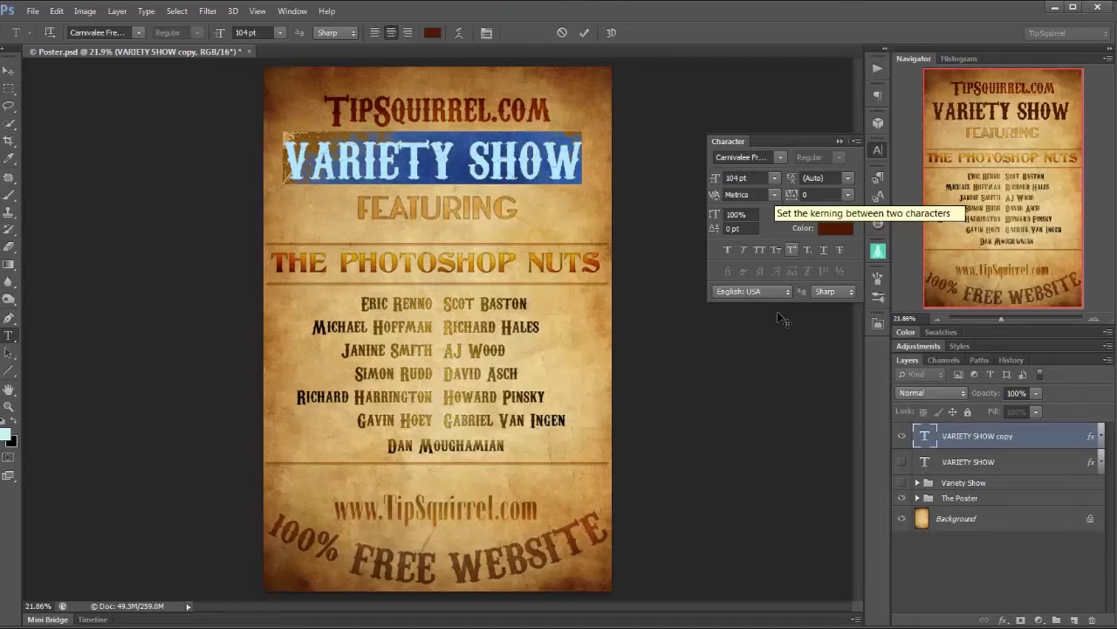
click(774, 195)
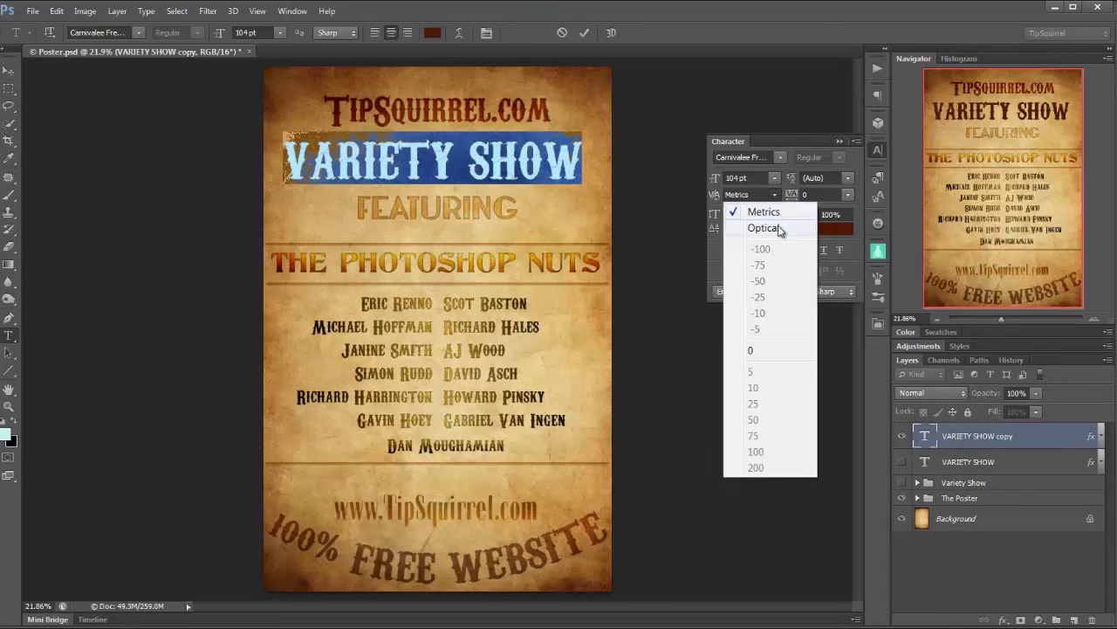
click(773, 229)
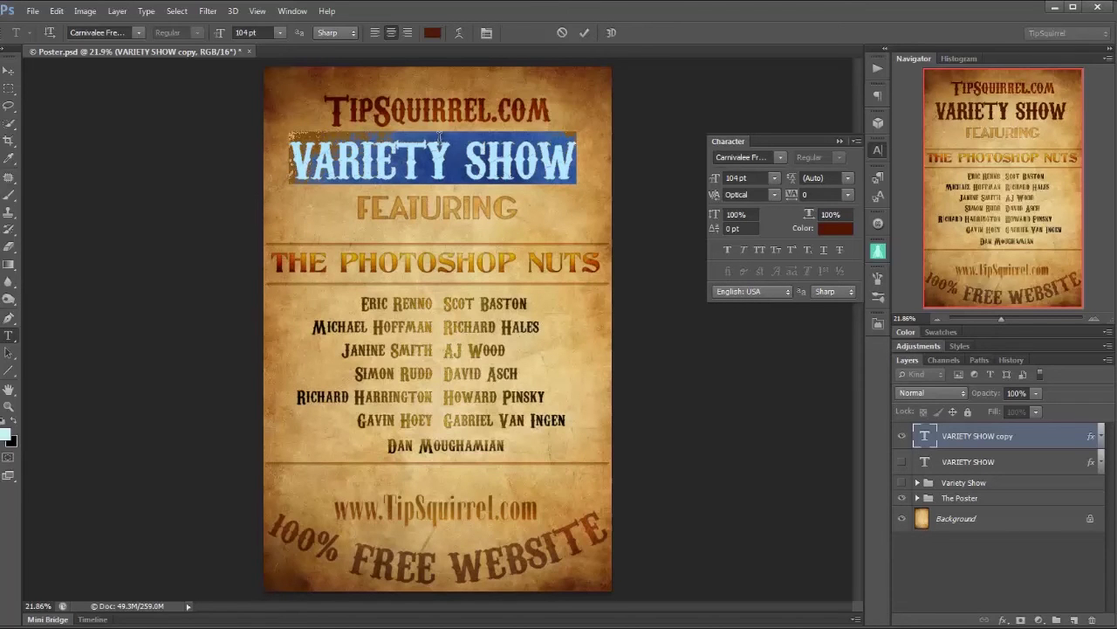
click(397, 157)
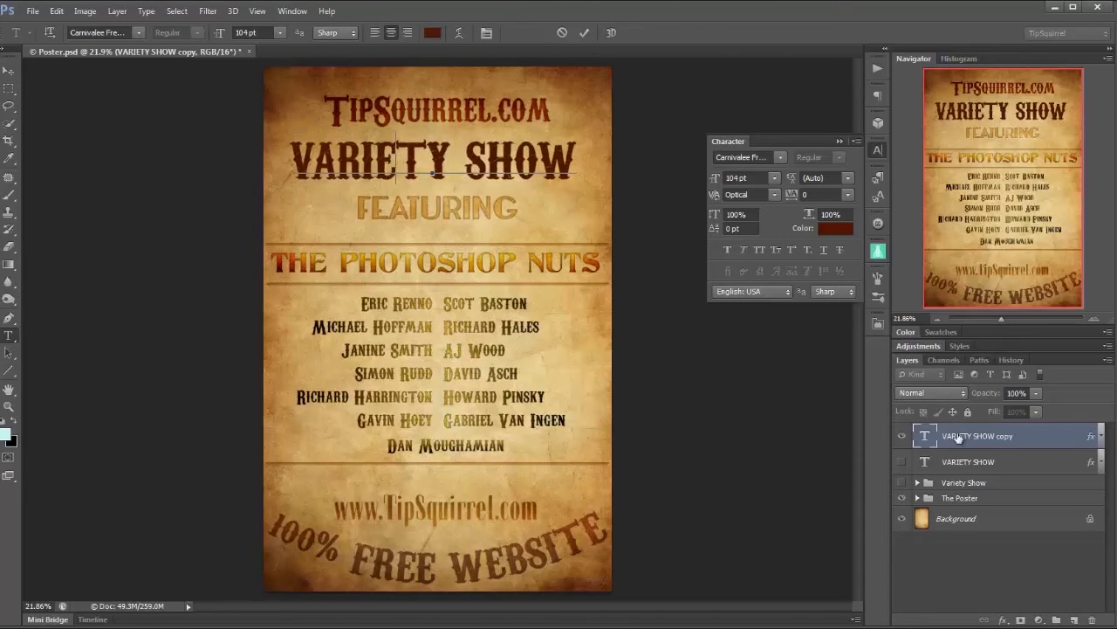
Step: Commit the text edit, hide The Poster group, and show the original VARIETY SHOW layer
key(ctrl+Return)
key(v)
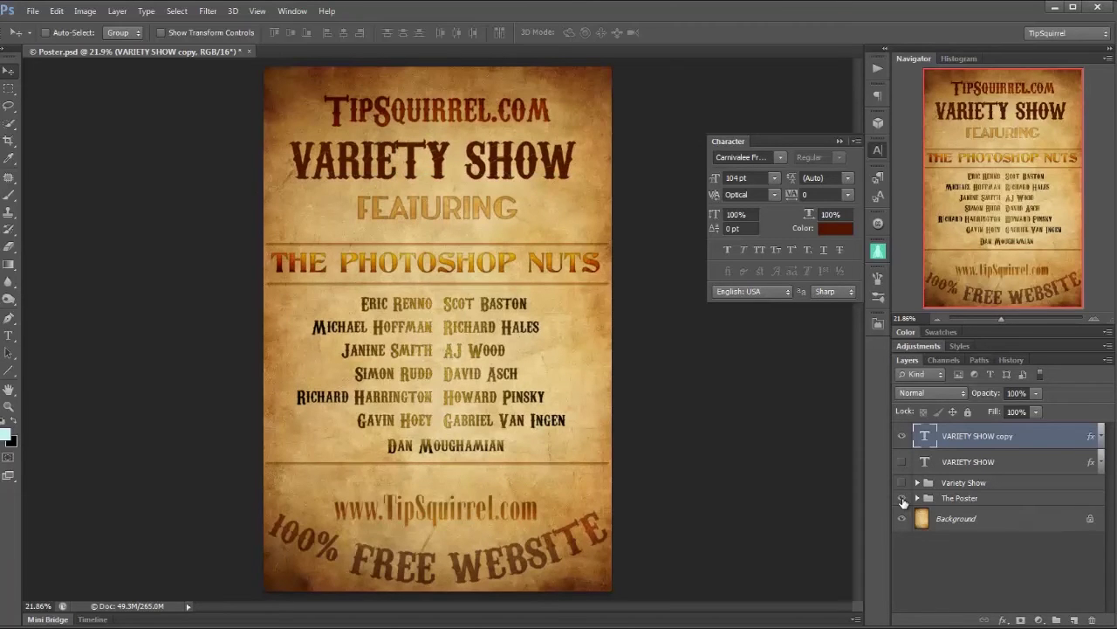
click(903, 499)
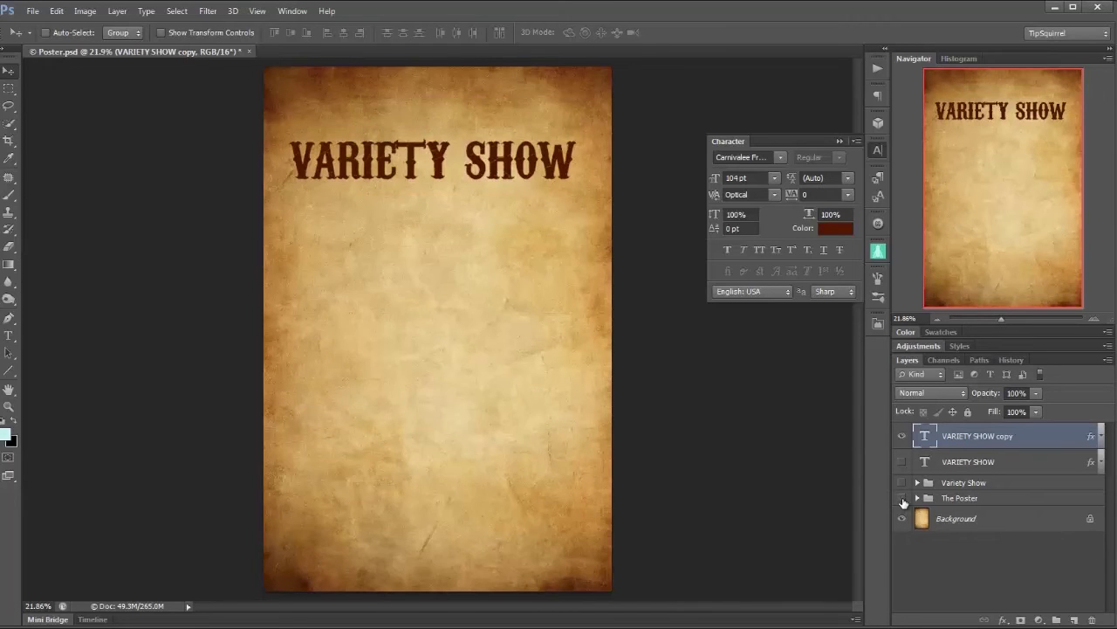
click(903, 461)
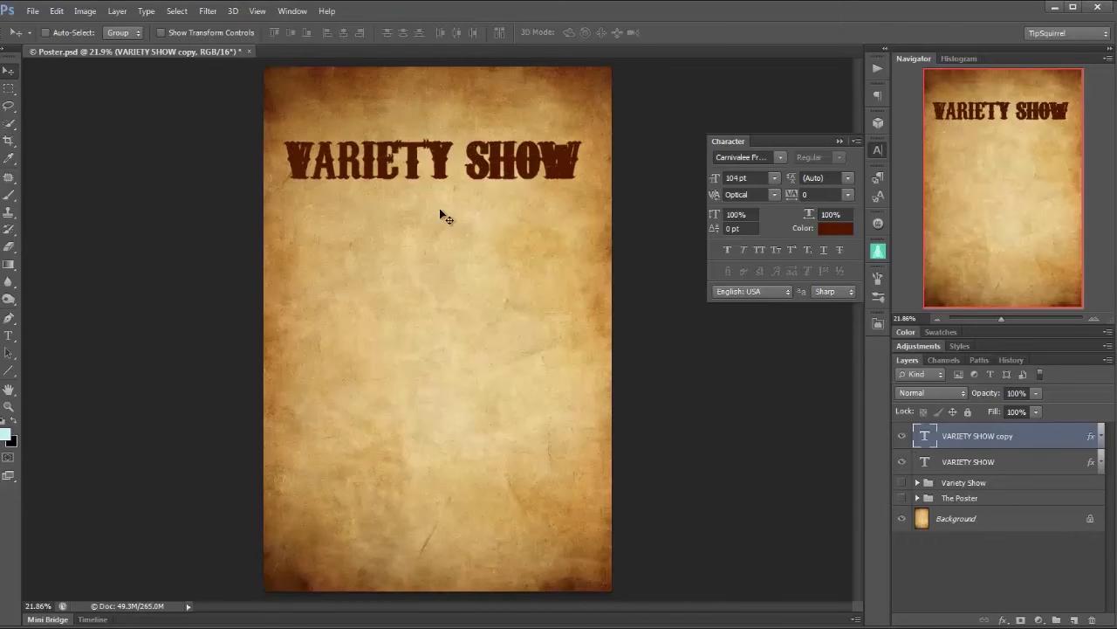
Step: Move the original title to mid-page and place the copy just above it
click(1011, 468)
drag(449, 199, 451, 311)
click(912, 434)
drag(398, 190, 402, 275)
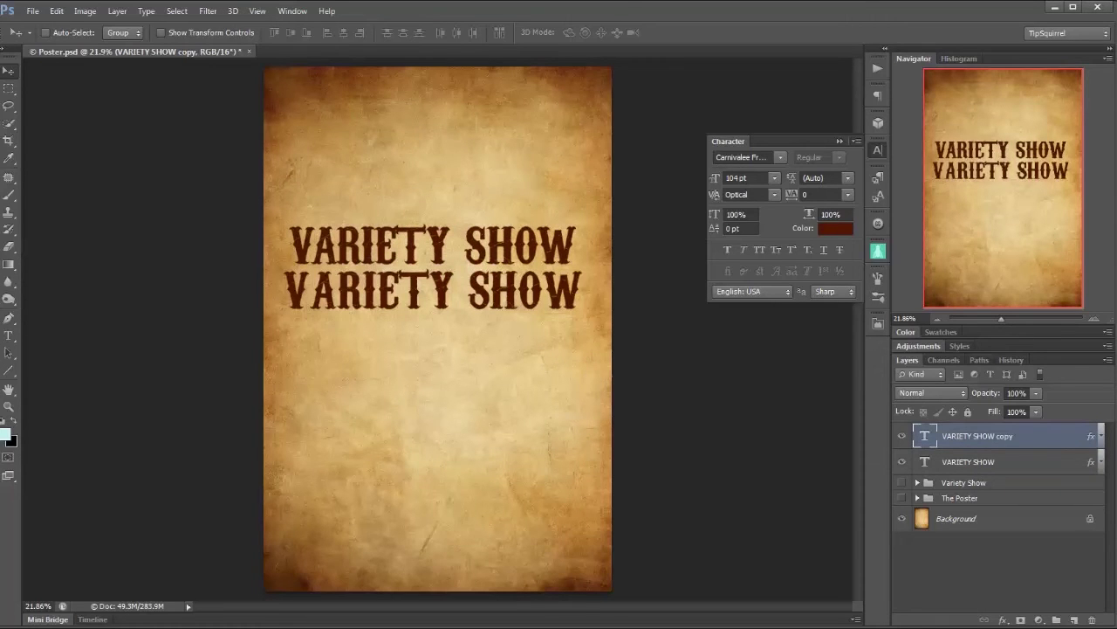
Step: Duplicate the original VARIETY SHOW layer and move the new copy up near the page top
click(1013, 468)
key(ctrl+j)
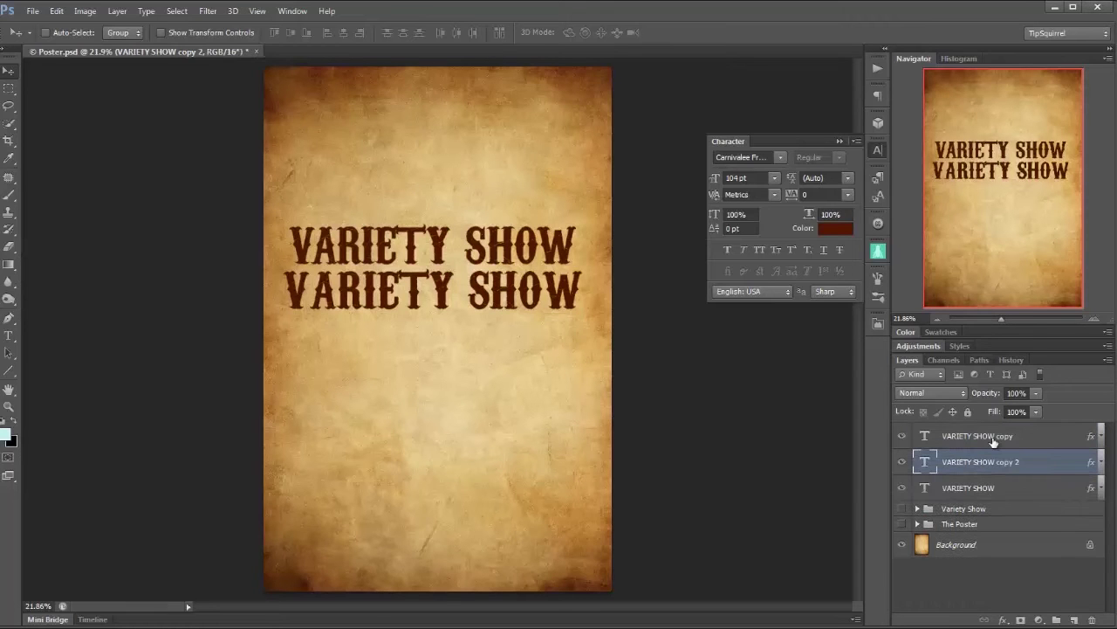
drag(439, 294, 442, 161)
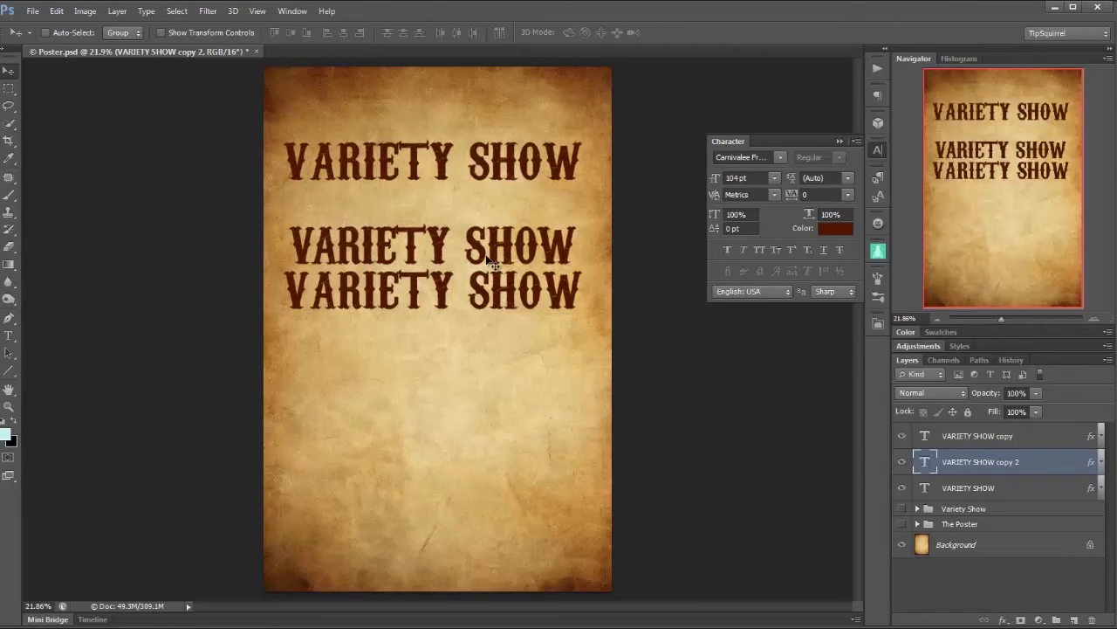
Step: Compare the titles by toggling visibility, then select all text of VARIETY SHOW copy 2
click(904, 436)
click(904, 436)
shift+click(937, 428)
click(937, 427)
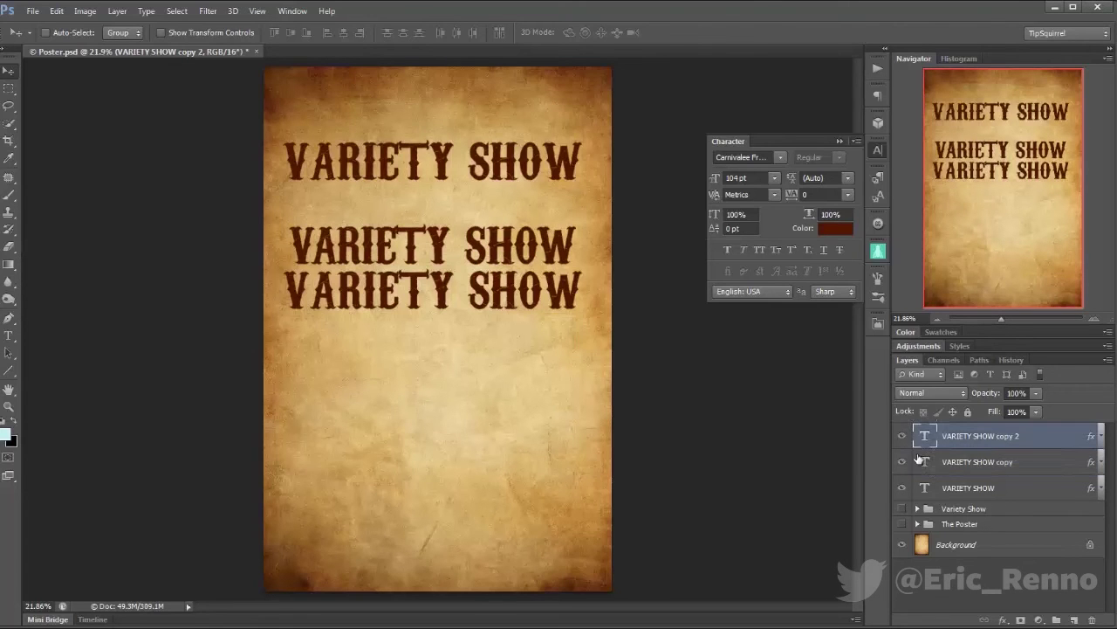
click(904, 436)
click(904, 436)
double_click(926, 441)
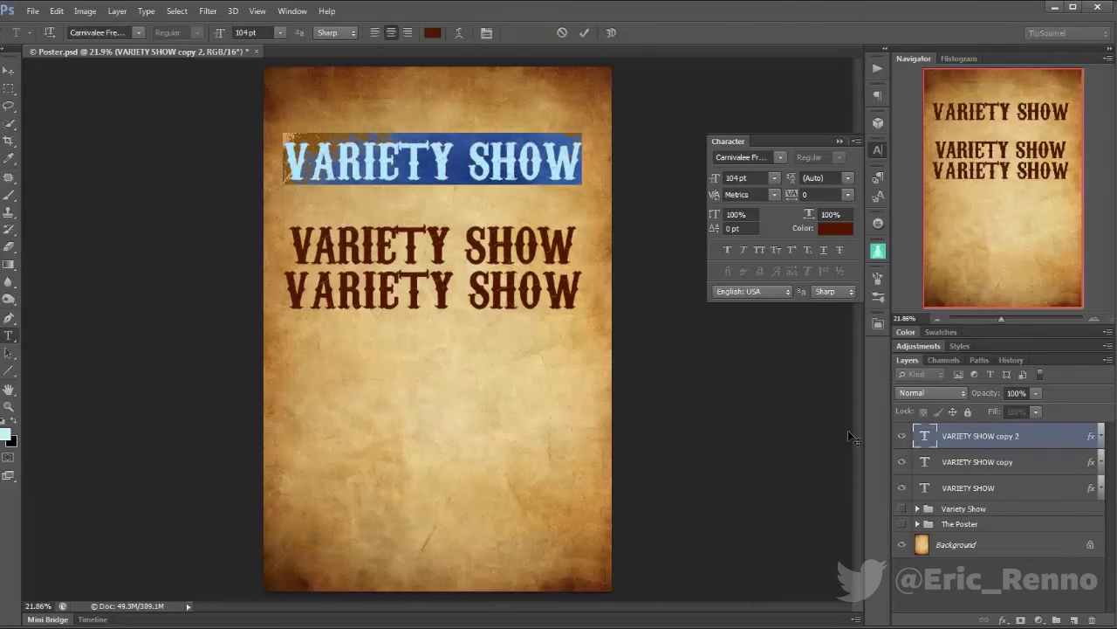
Step: Kern the V–A pair in the top title to -100, trying -50 first
click(309, 167)
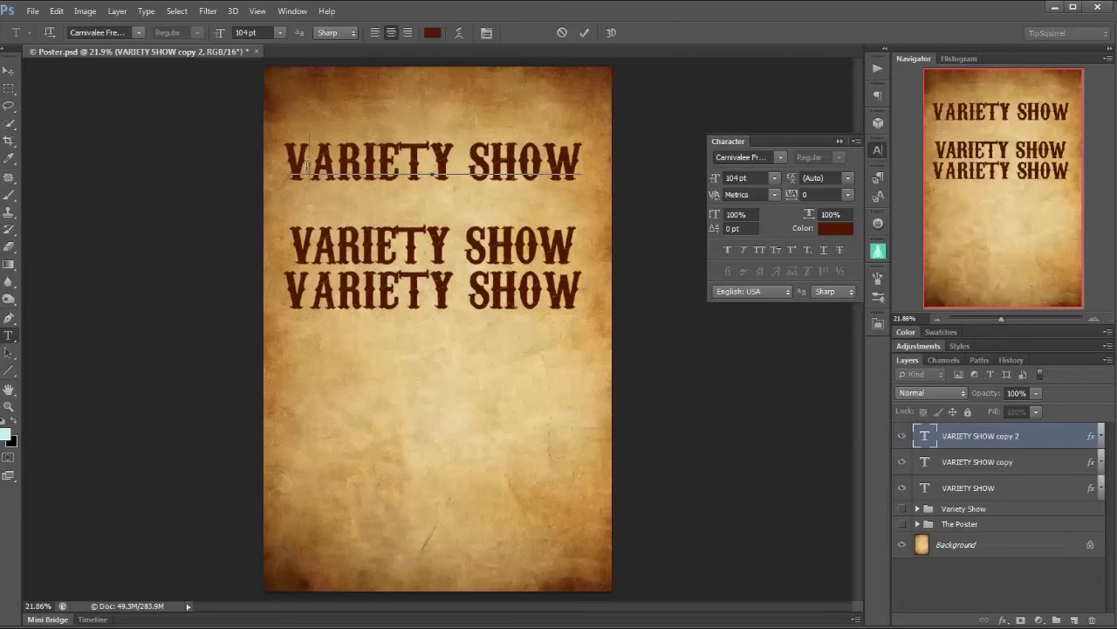
click(774, 194)
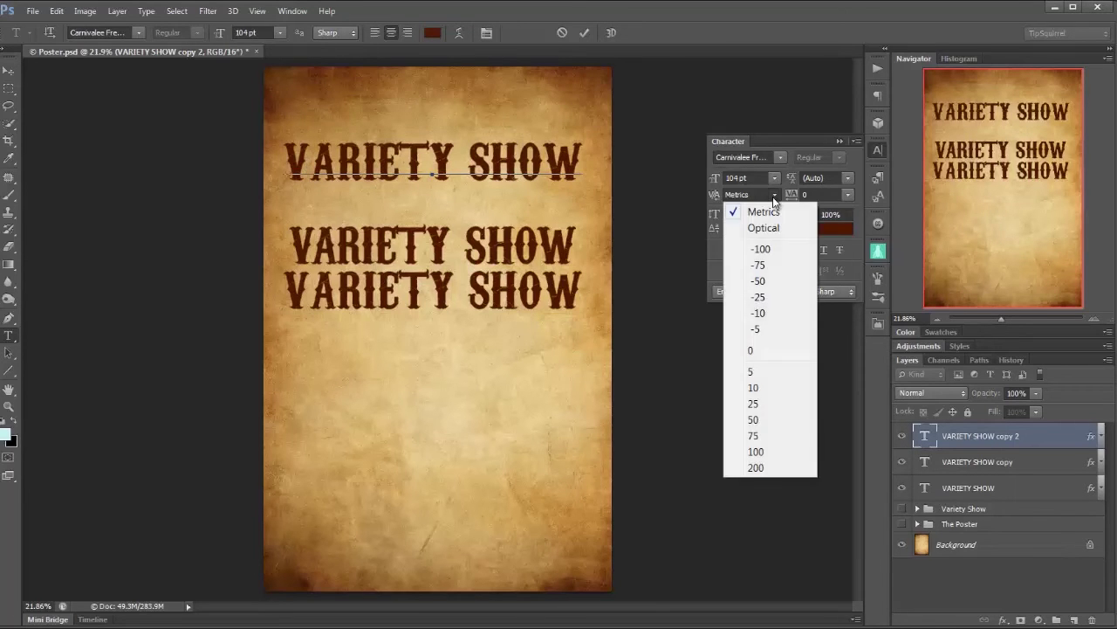
click(758, 281)
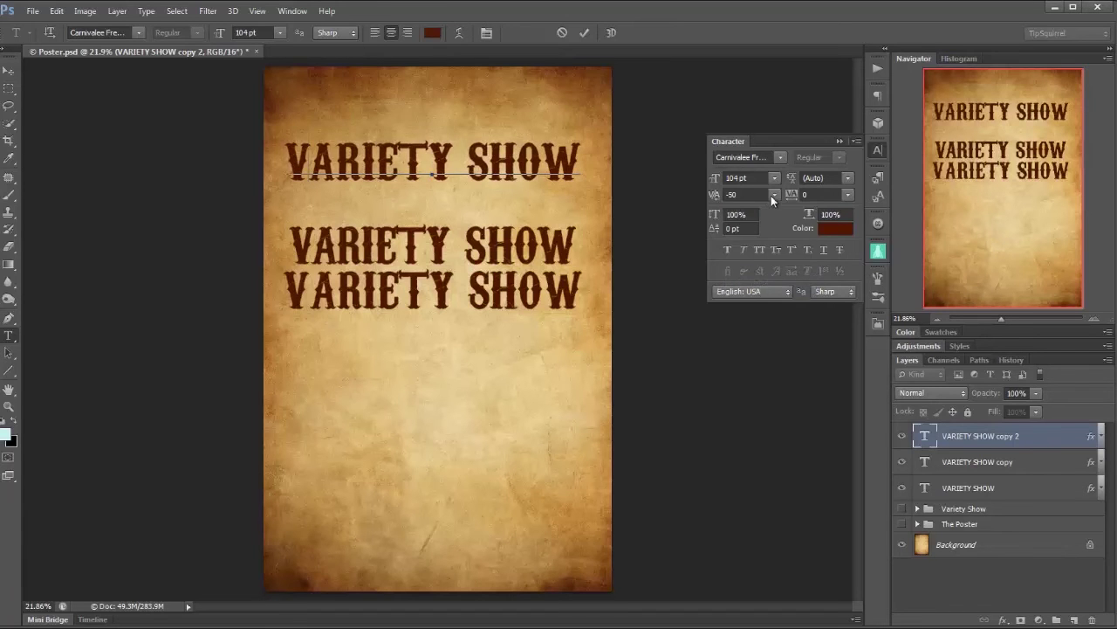
click(773, 195)
click(758, 251)
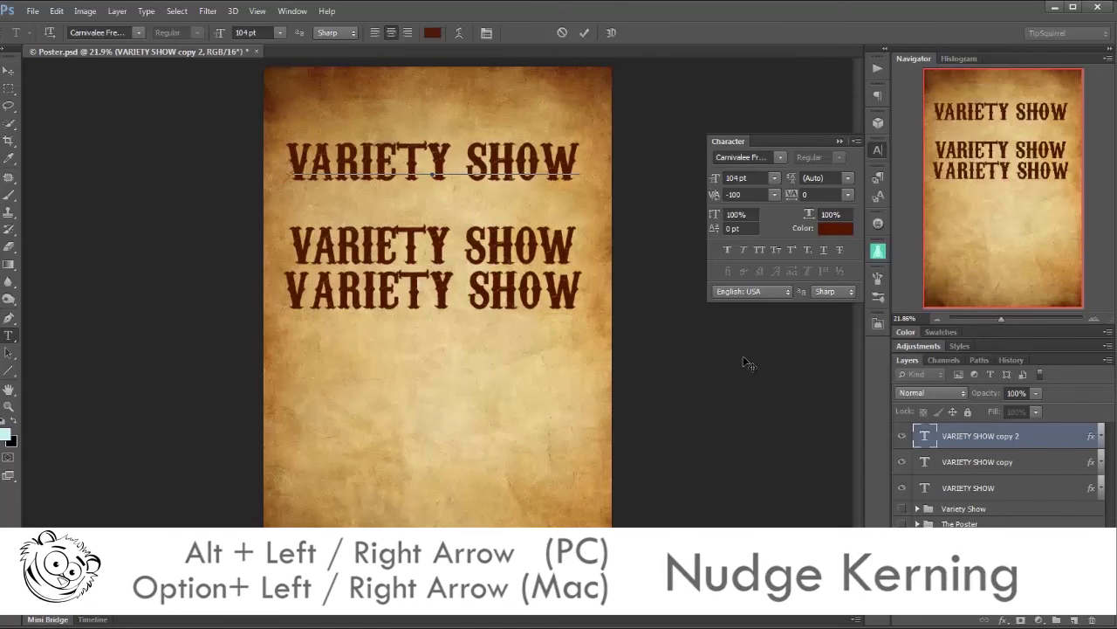
Step: Nudge kerning pair by pair with Alt+arrows, finishing with -40 between O and W
key(alt+Left)
key(alt+Left)
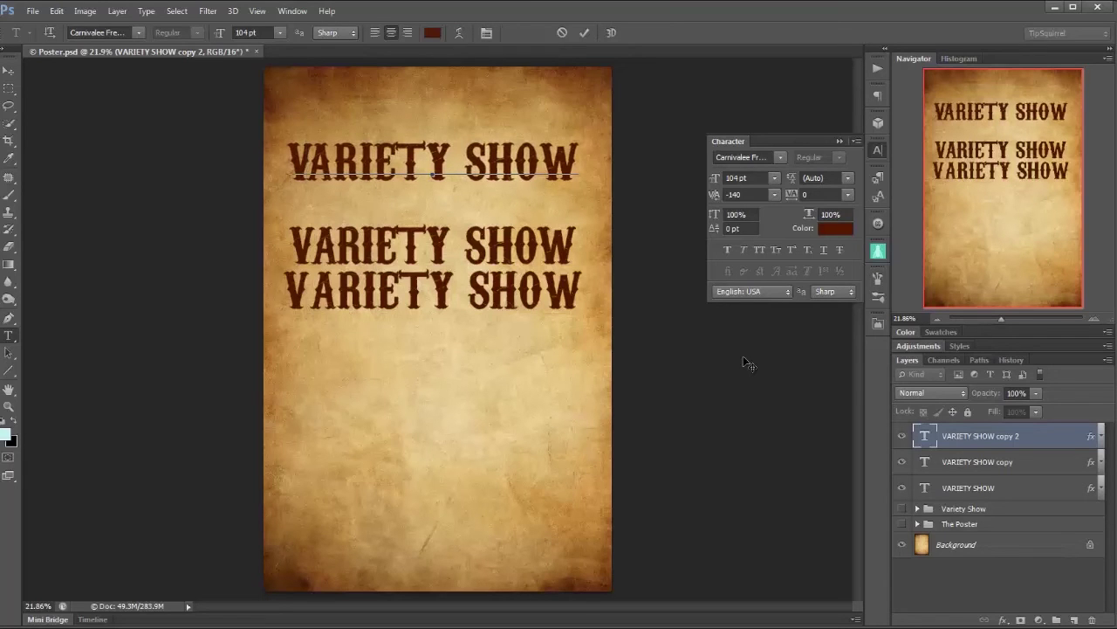
key(alt+Right)
key(alt+Right)
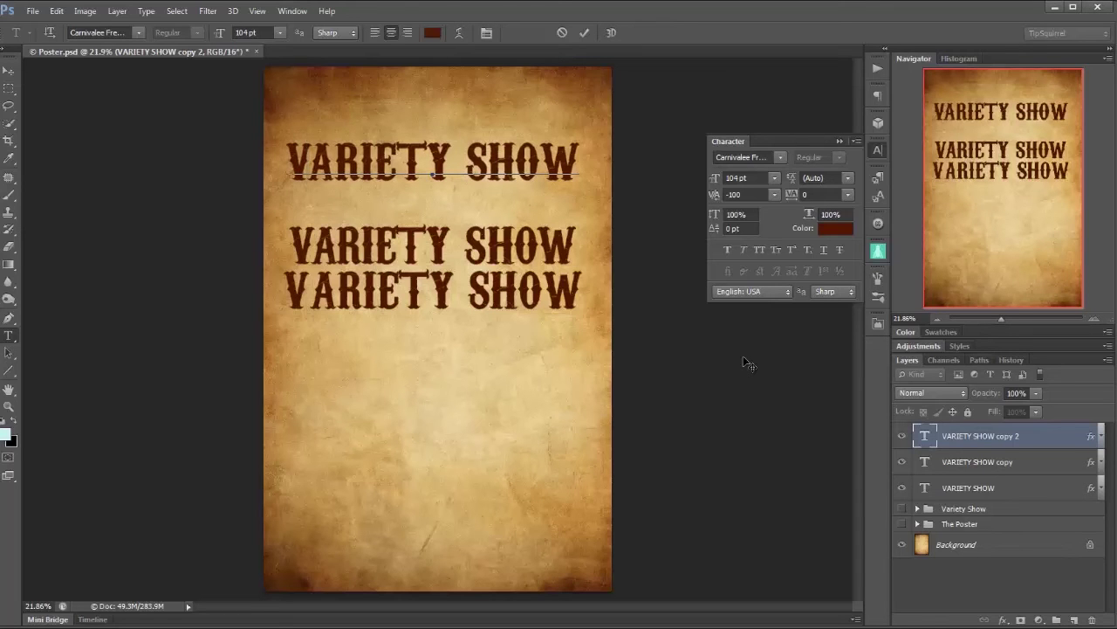
key(Right)
key(Right)
key(Right)
key(alt+Right)
key(alt+Right)
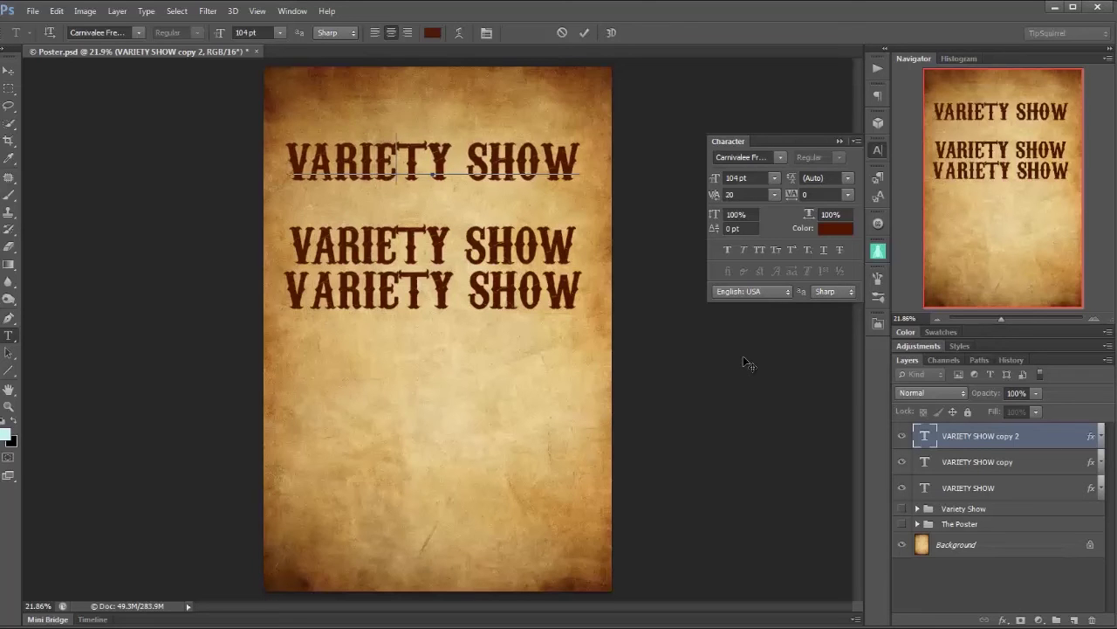
key(Right)
key(Right)
key(Right)
key(Right)
key(Right)
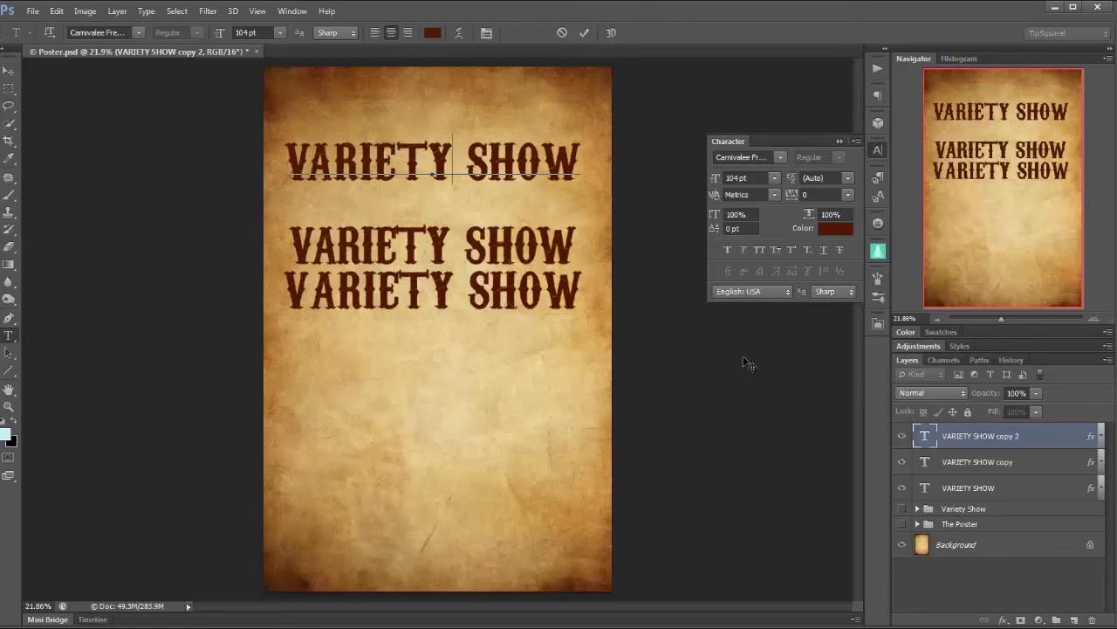
key(Right)
key(Right)
key(alt+Left)
key(alt+Left)
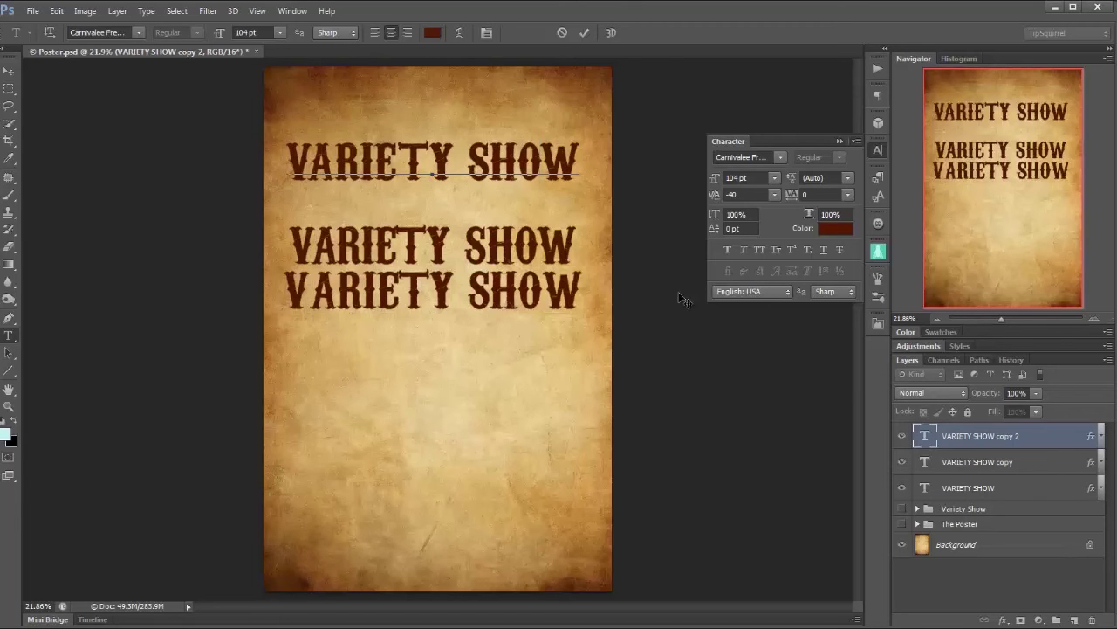
Step: Move the top title down and hide the VARIETY SHOW copy and VARIETY SHOW layers
click(7, 71)
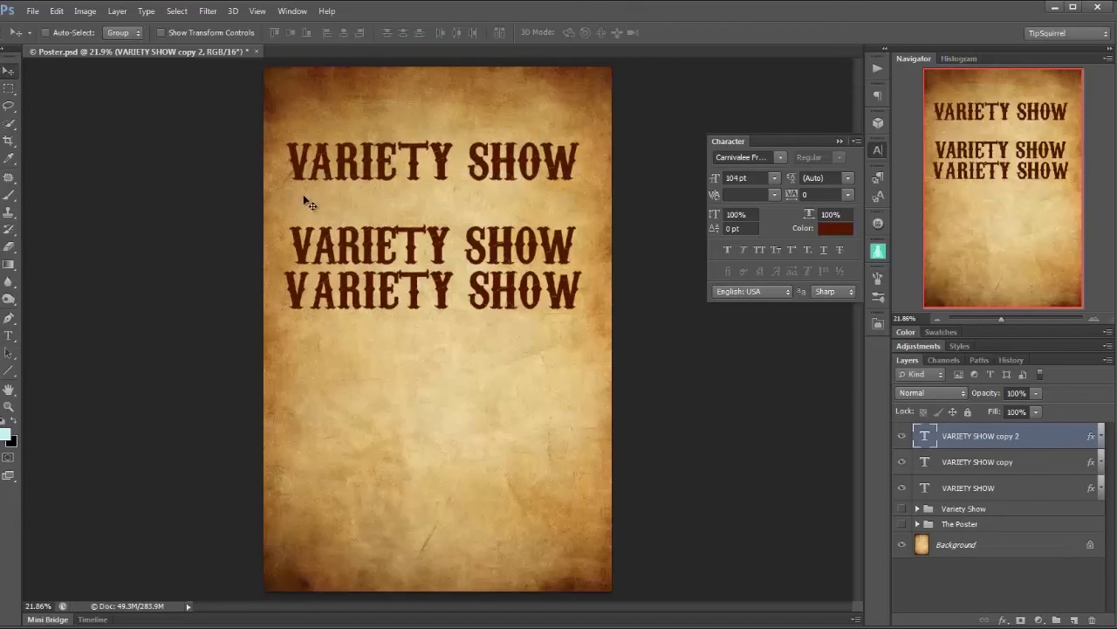
drag(417, 163, 418, 202)
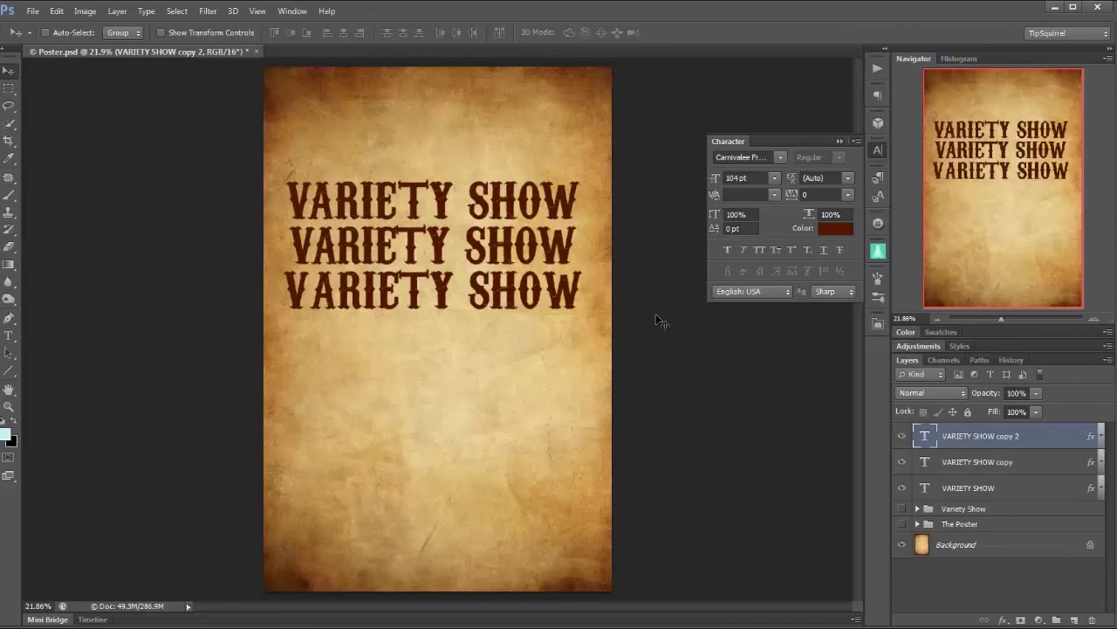
click(902, 462)
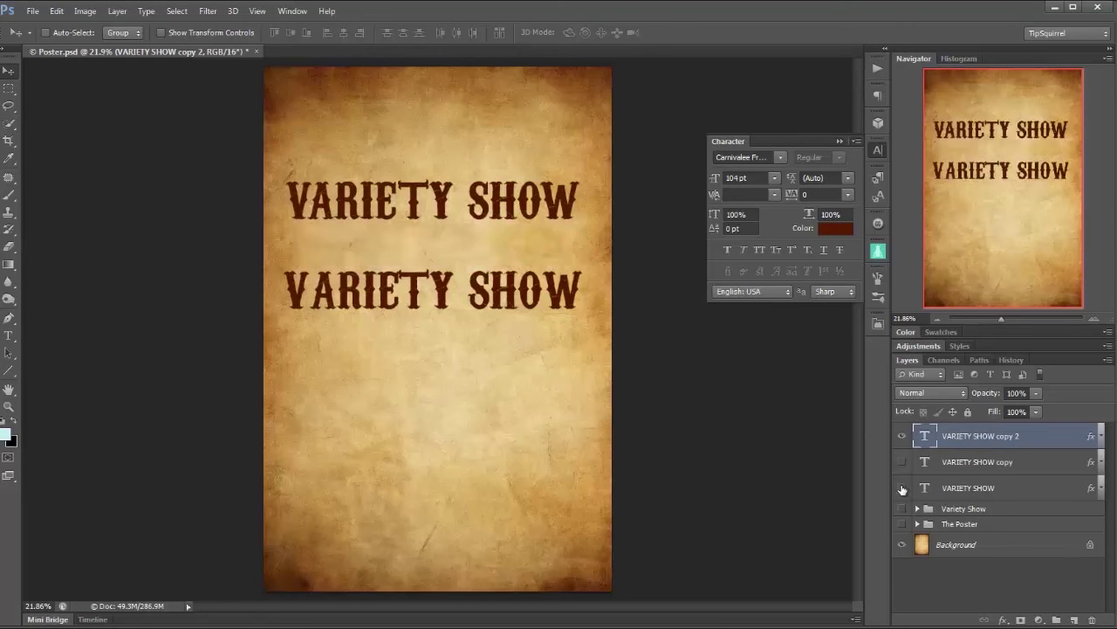
click(903, 488)
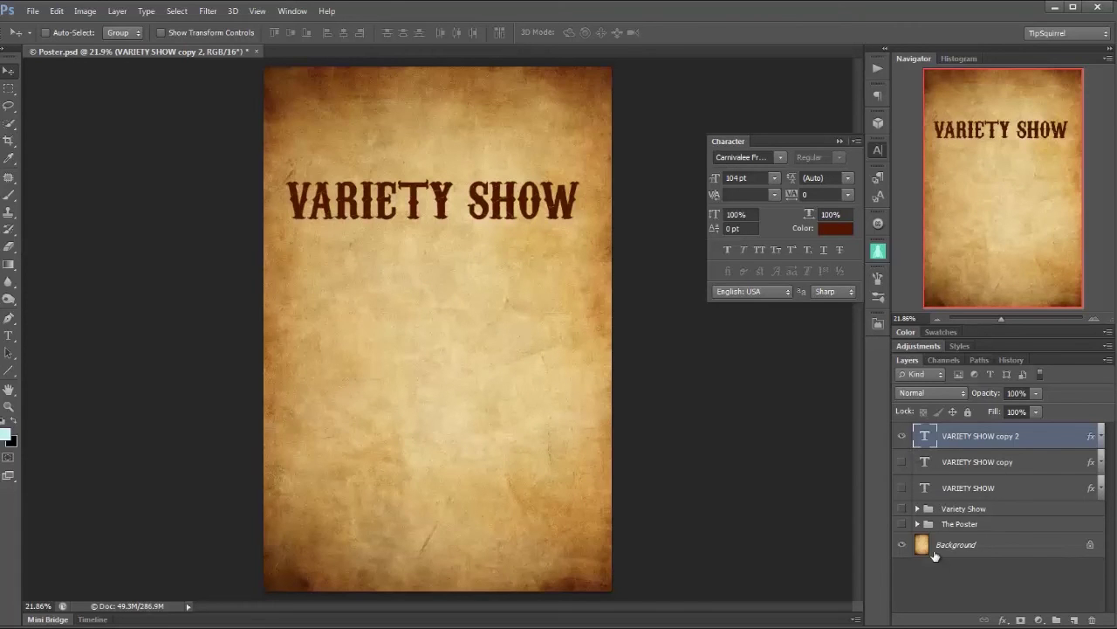
Step: Show The Poster group's artwork and move the title up above FEATURING
click(903, 524)
click(902, 508)
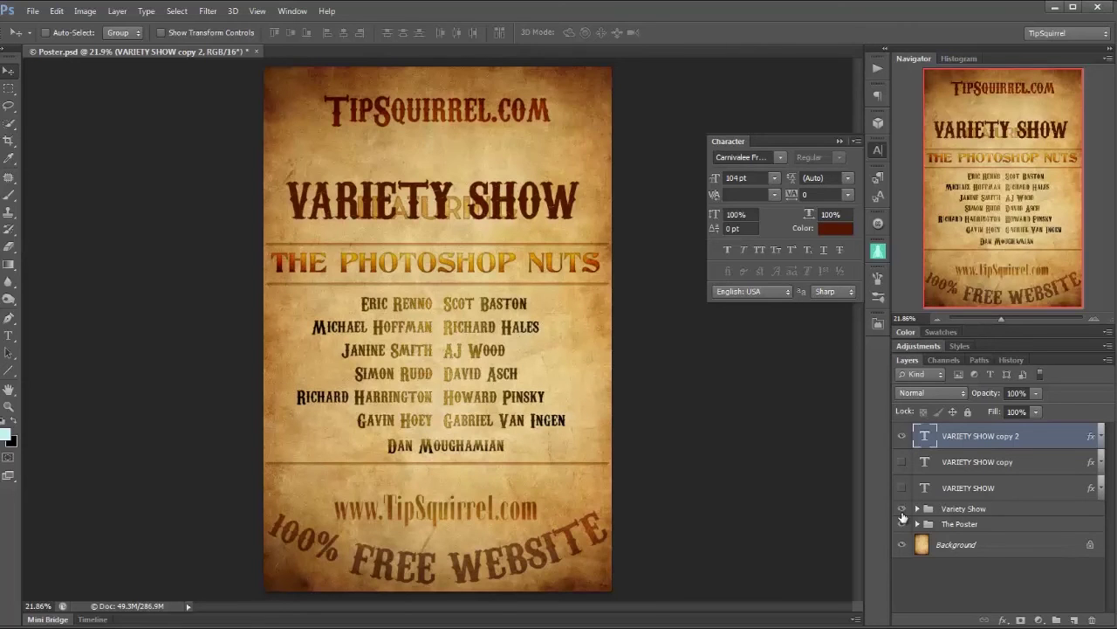
click(902, 508)
drag(418, 196, 424, 159)
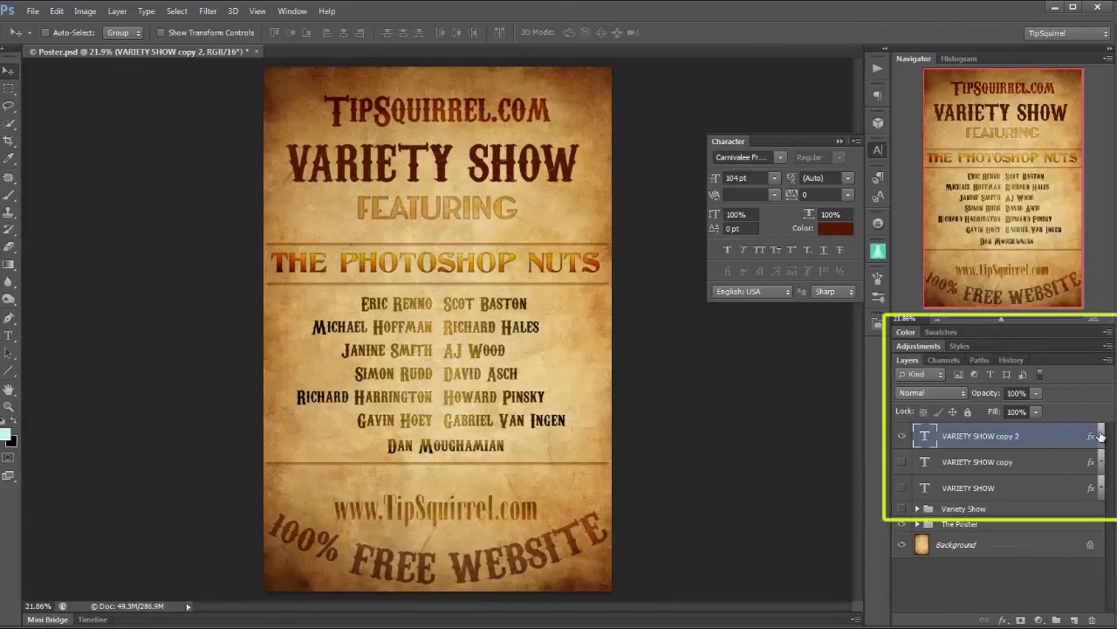
Step: Set the title layer's blend mode to Overlay
click(1101, 439)
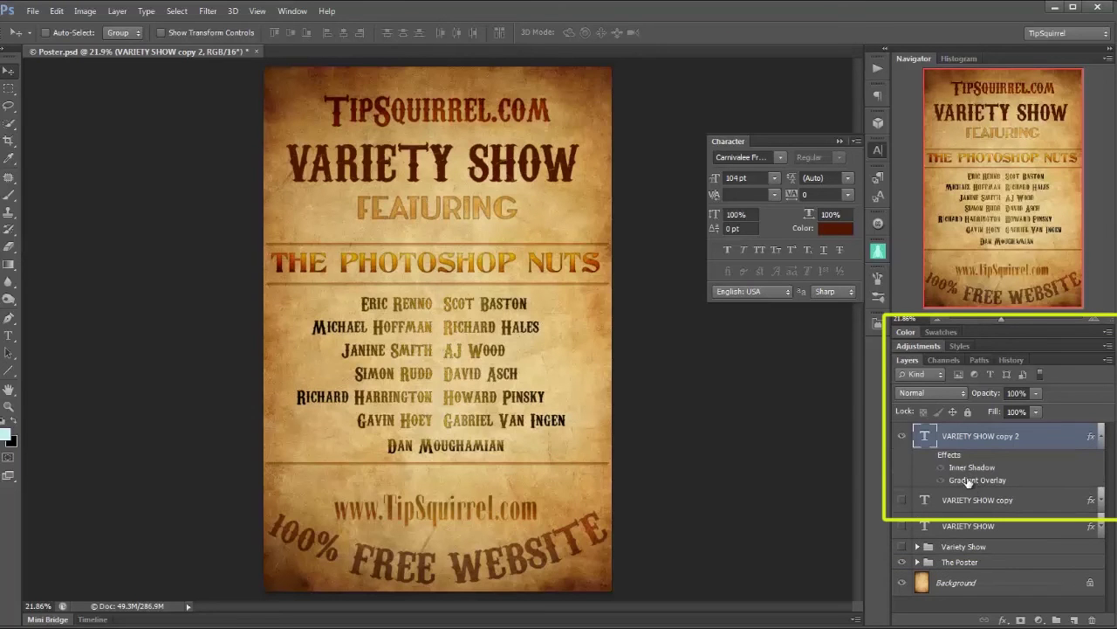
click(930, 393)
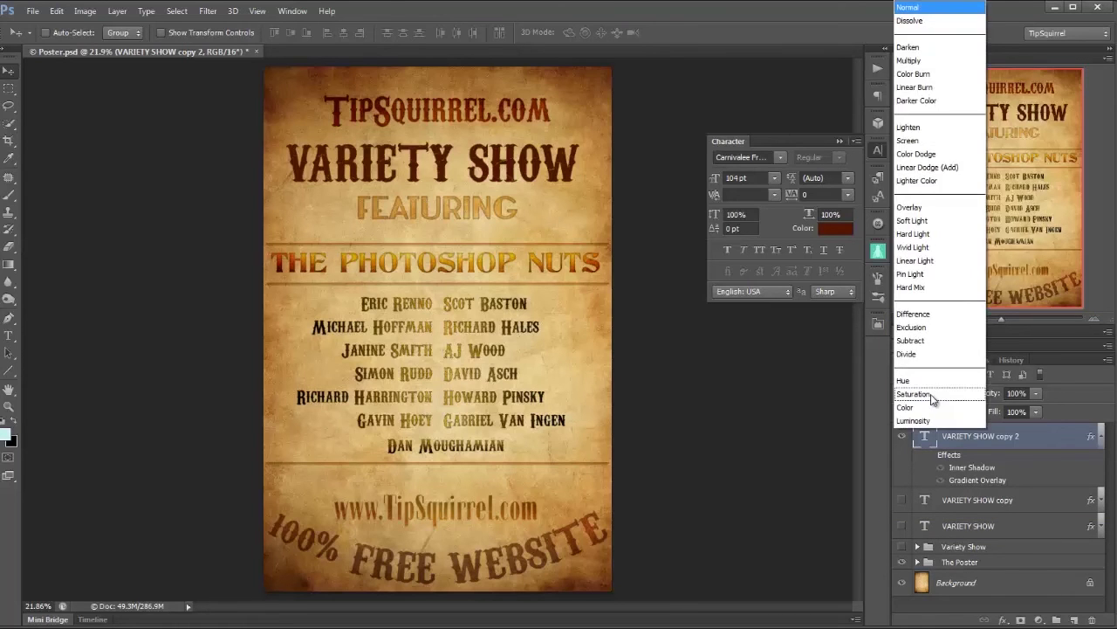
click(934, 207)
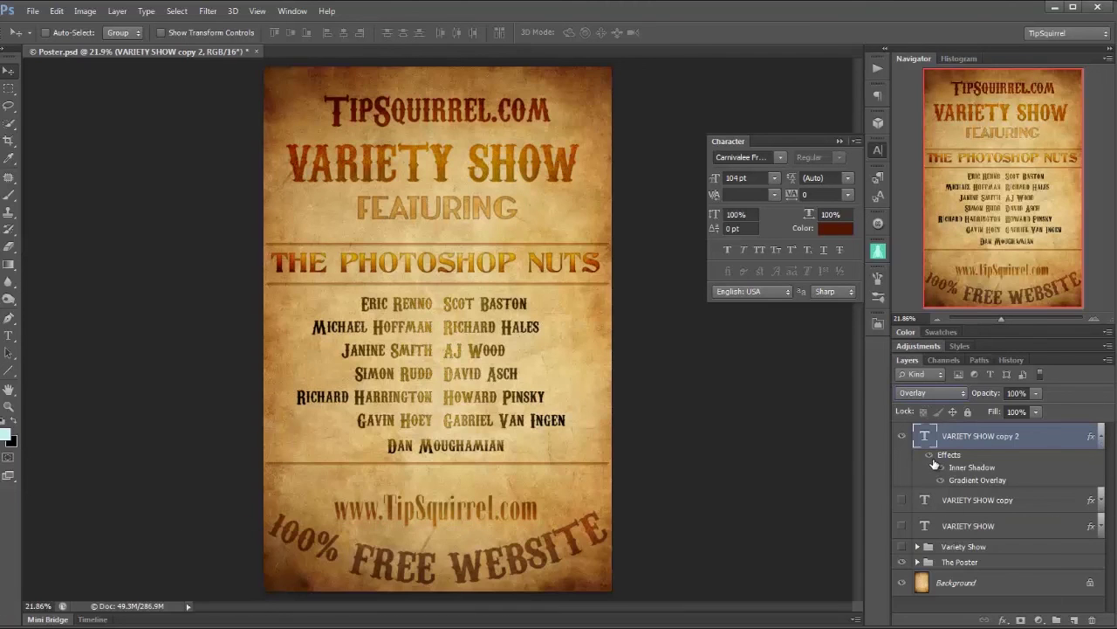
Step: In the title's Layer Style, compare the Inner Shadow on and off, leaving it enabled
double_click(1091, 443)
drag(847, 144, 797, 81)
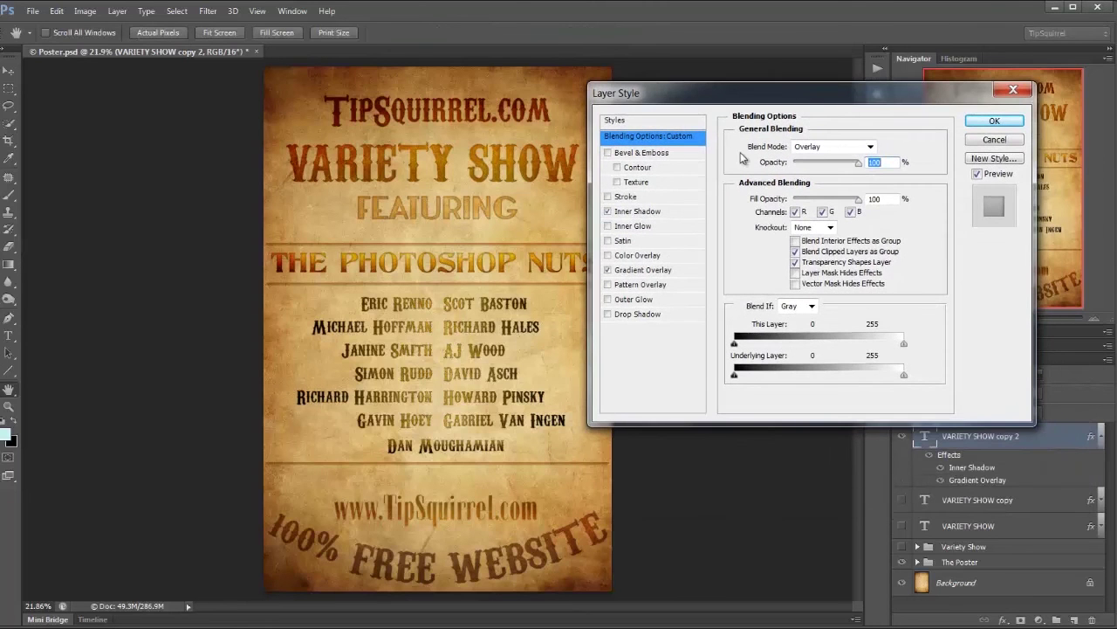
click(609, 272)
click(628, 217)
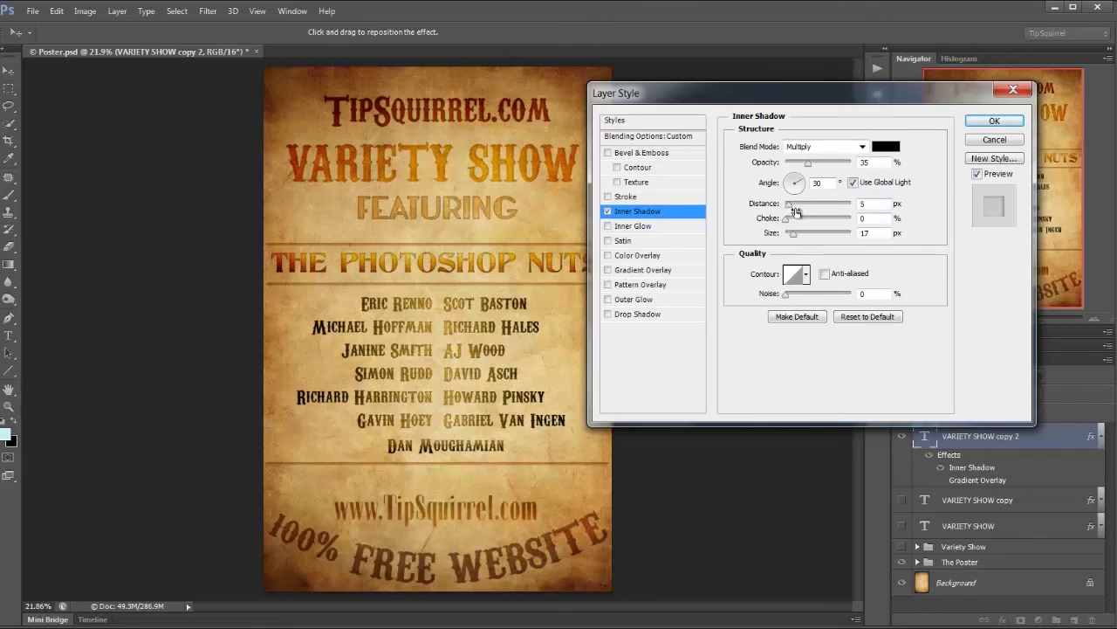
click(609, 212)
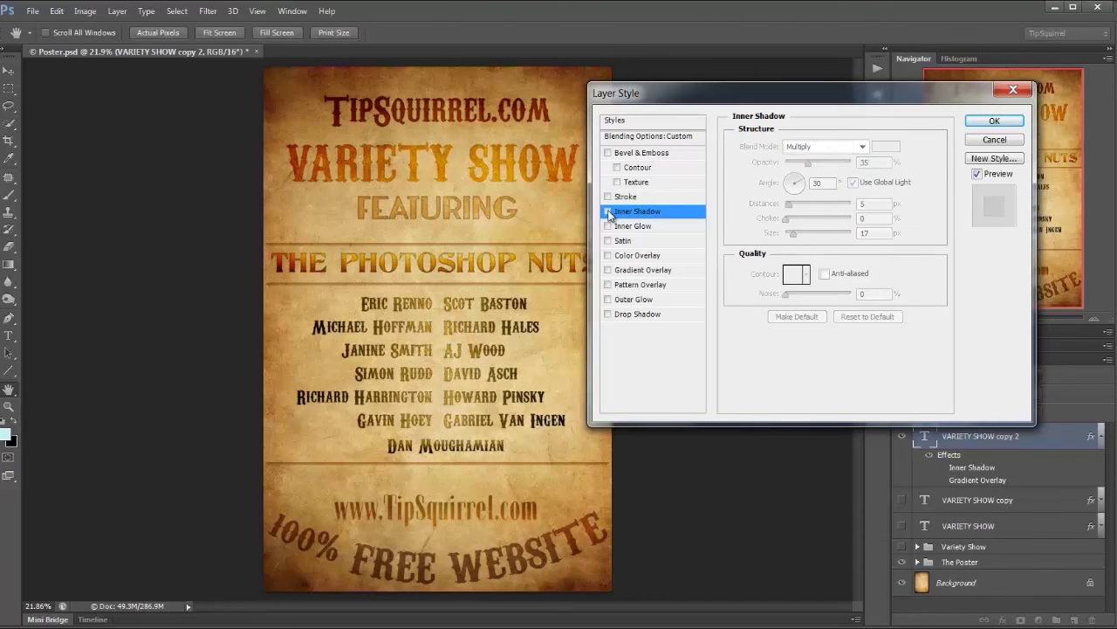
click(609, 212)
click(608, 212)
click(608, 212)
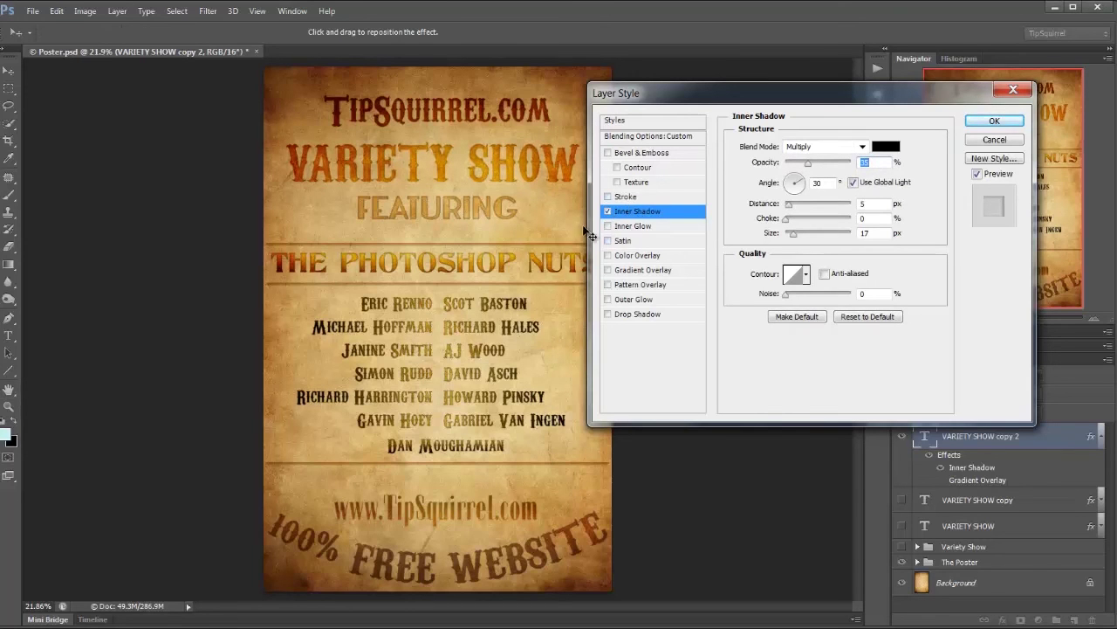
Step: Set the Gradient Overlay to Multiply at about 73% opacity and apply the style
click(621, 277)
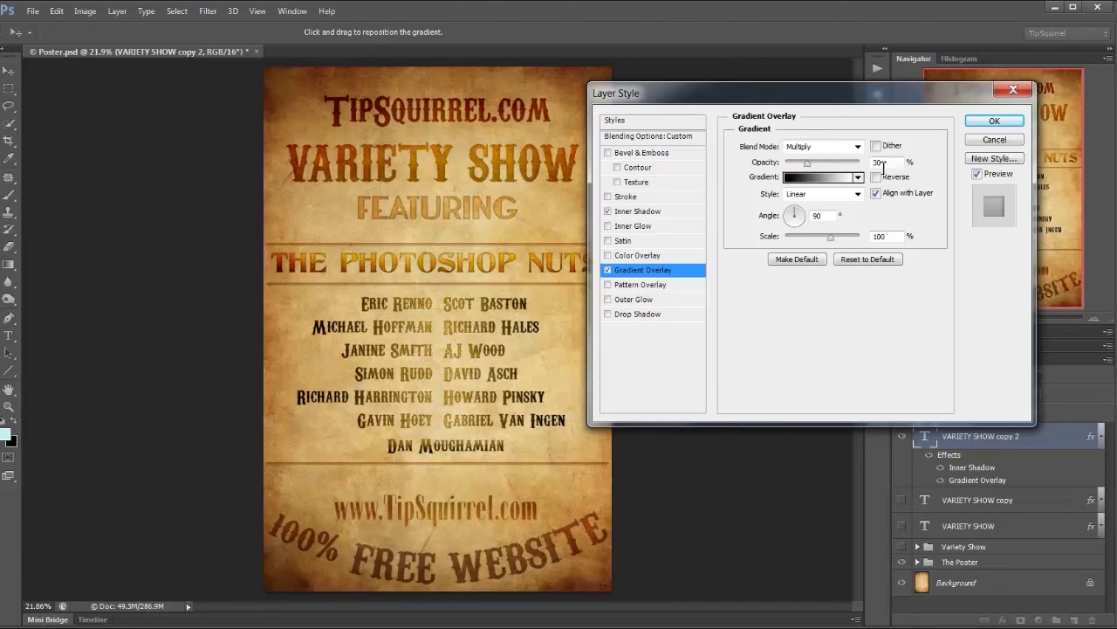
click(824, 149)
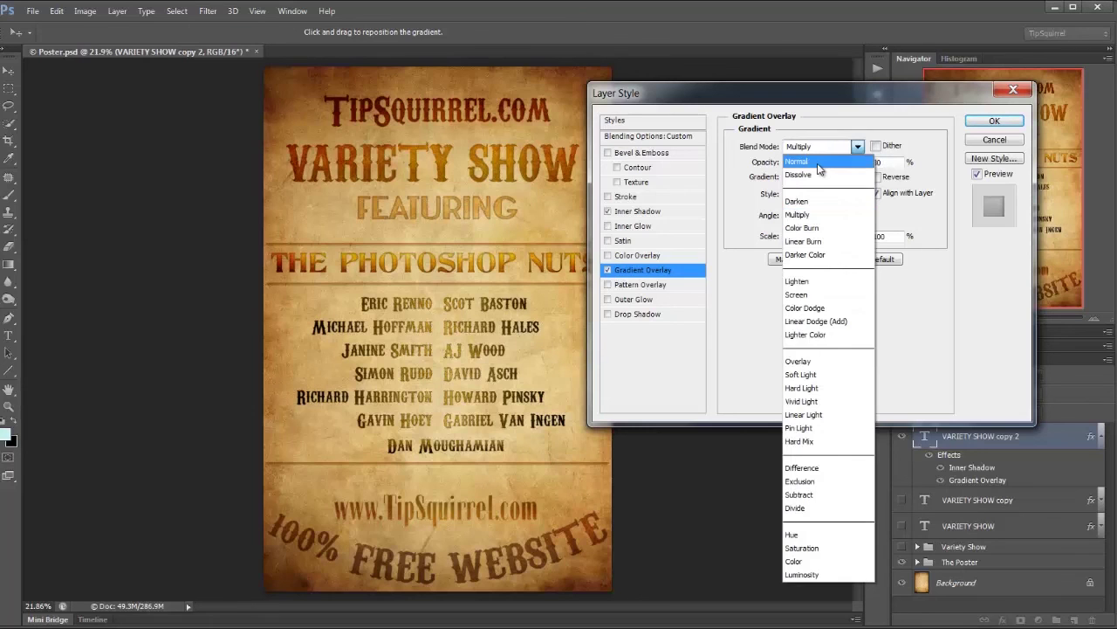
click(798, 162)
drag(808, 166, 869, 171)
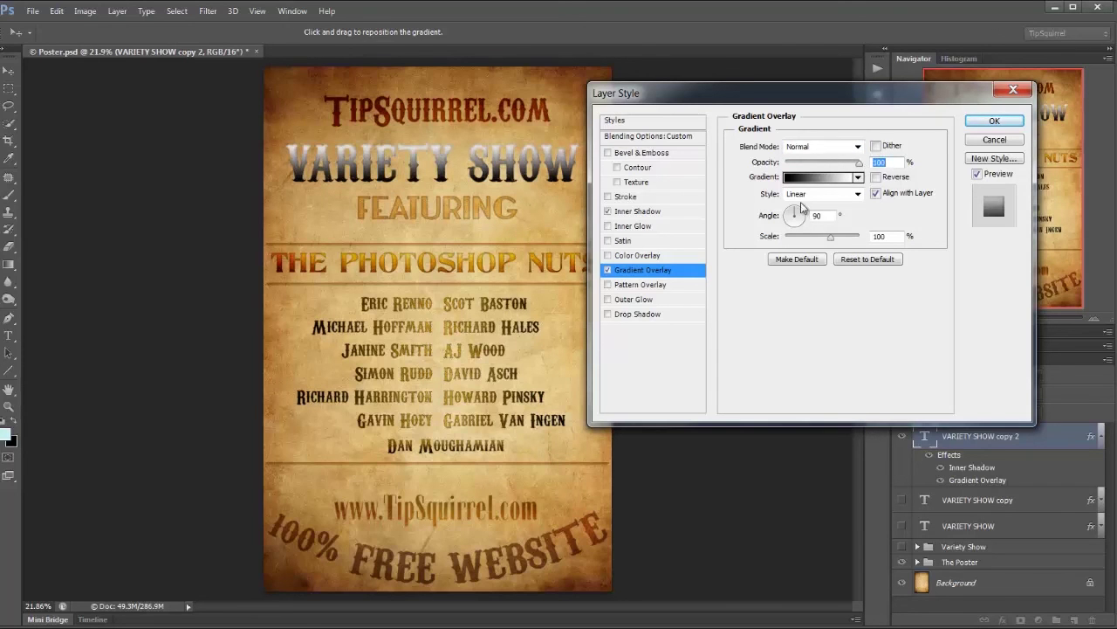
click(807, 149)
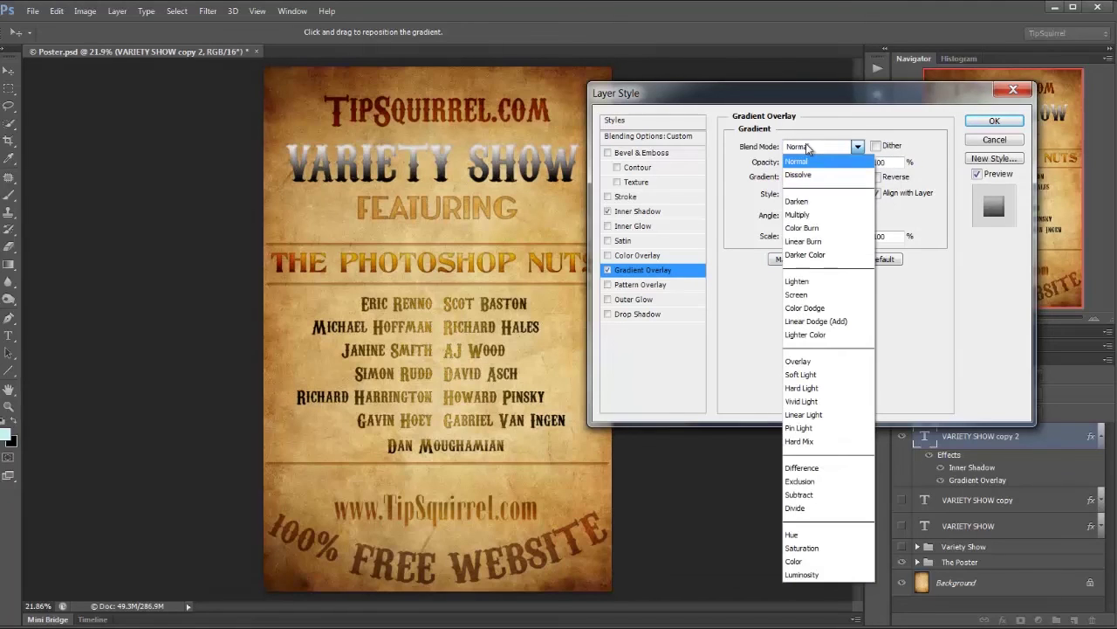
click(803, 218)
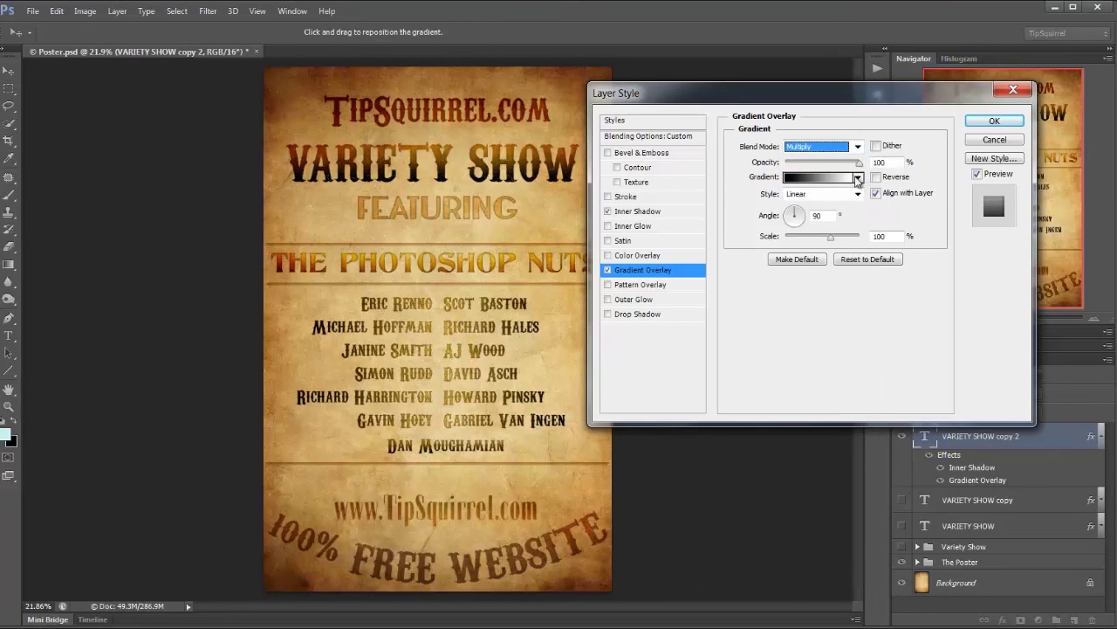
drag(861, 166, 809, 169)
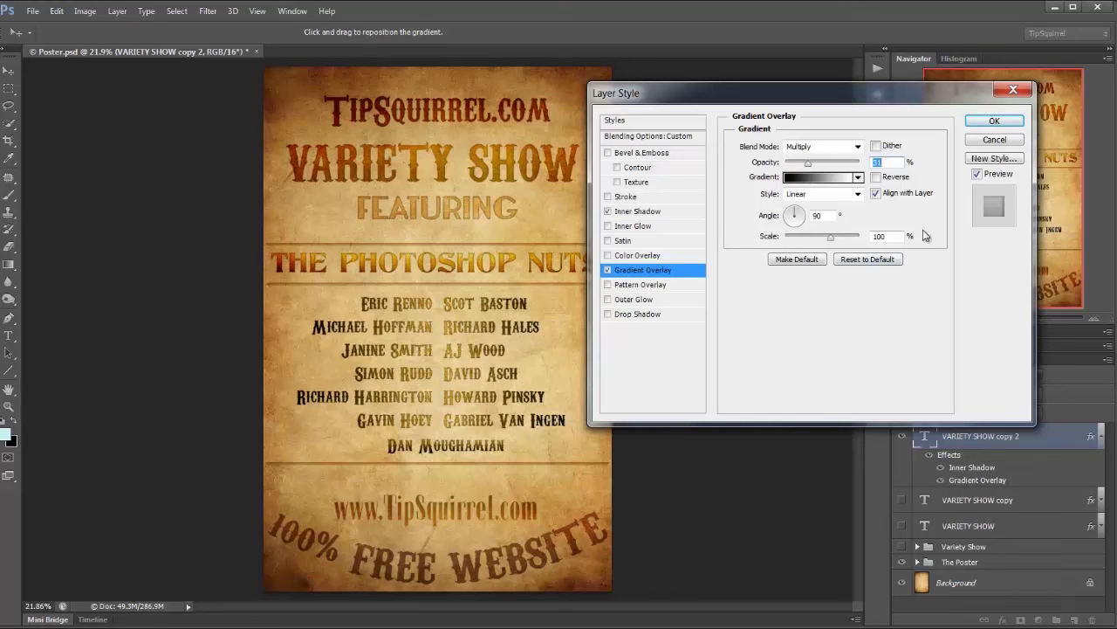
click(974, 126)
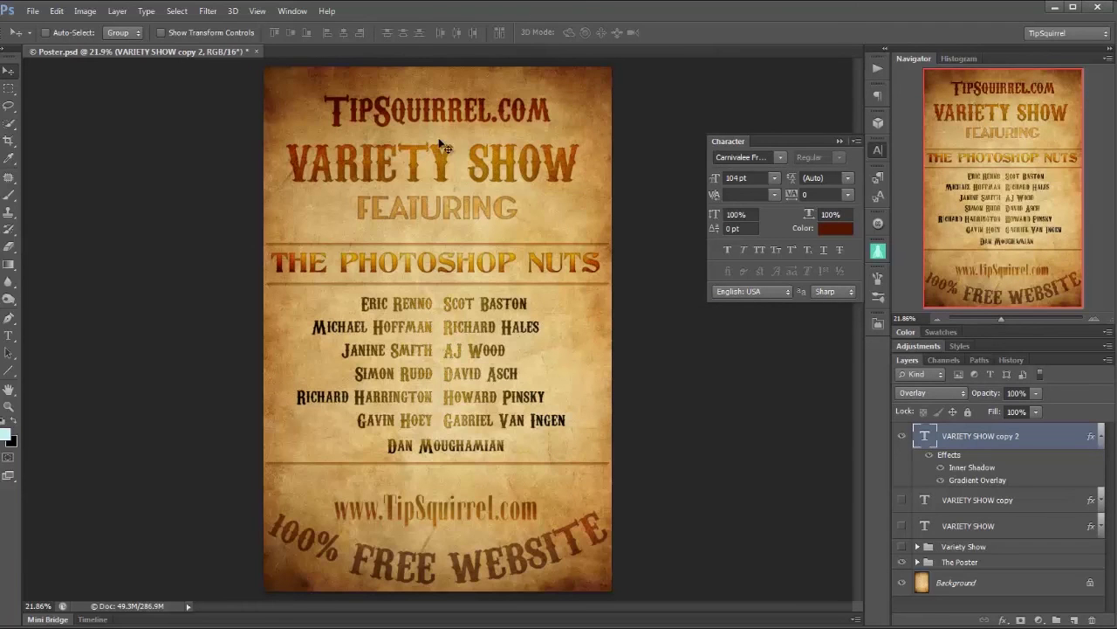
Step: Collapse the effects list, start Free Transform on the title, and switch to warp mode
click(1101, 436)
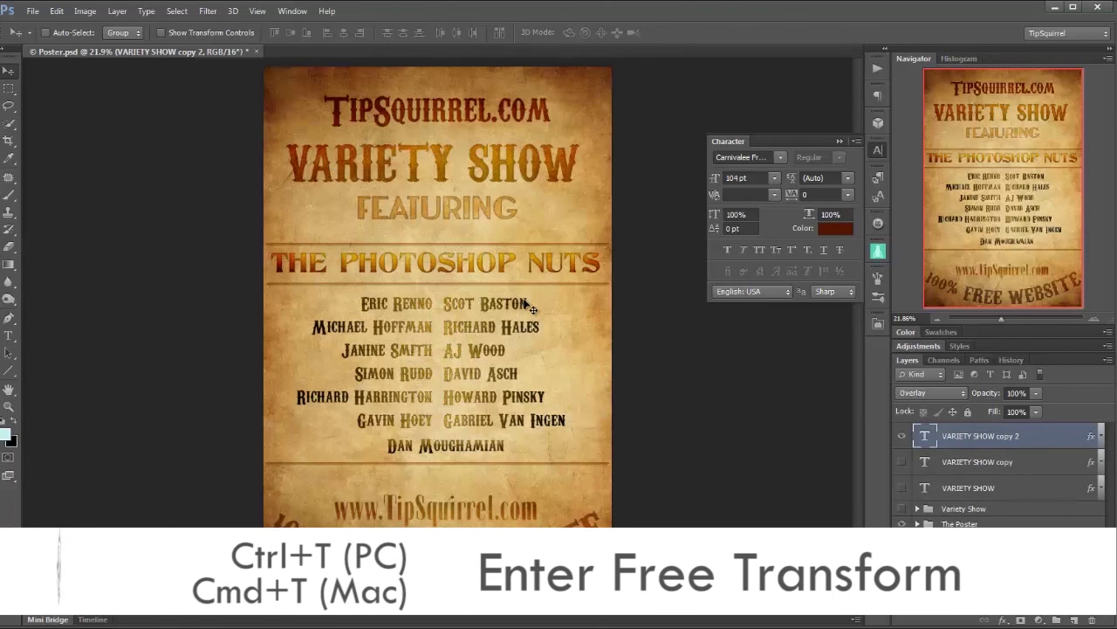
key(ctrl+t)
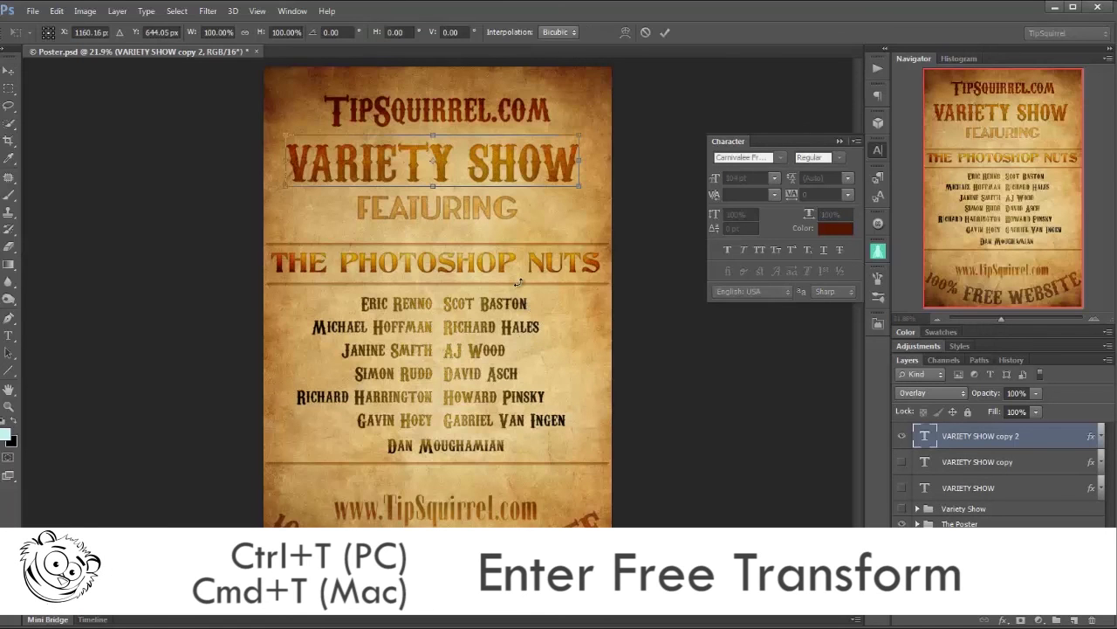
click(625, 35)
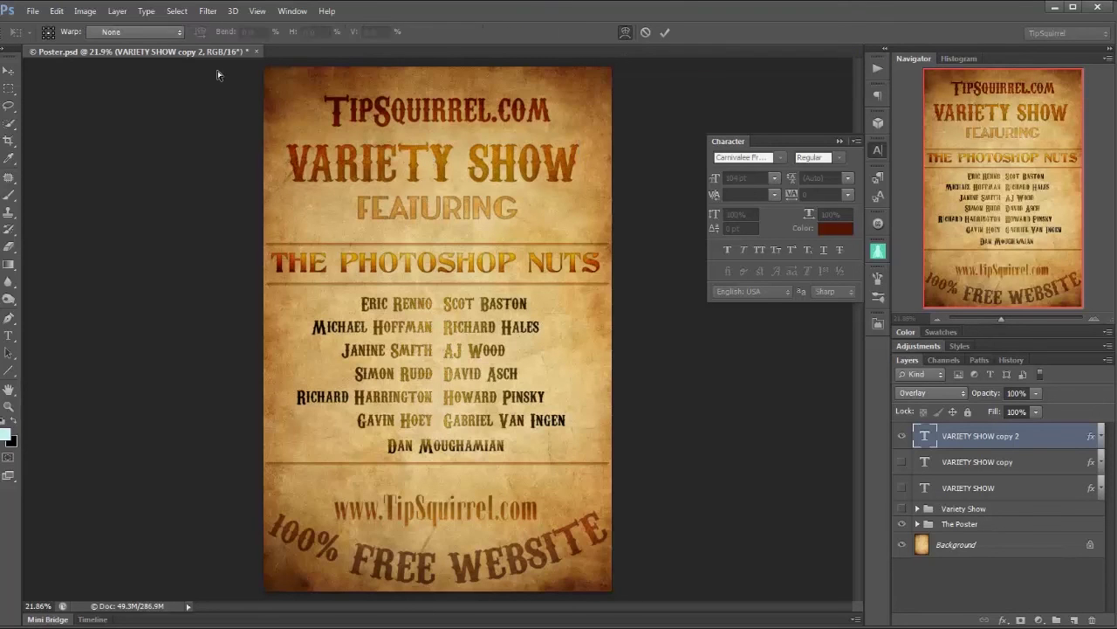
Step: Apply an Arc warp at about 33.9% bend to VARIETY SHOW and lower it onto FEATURING
click(136, 34)
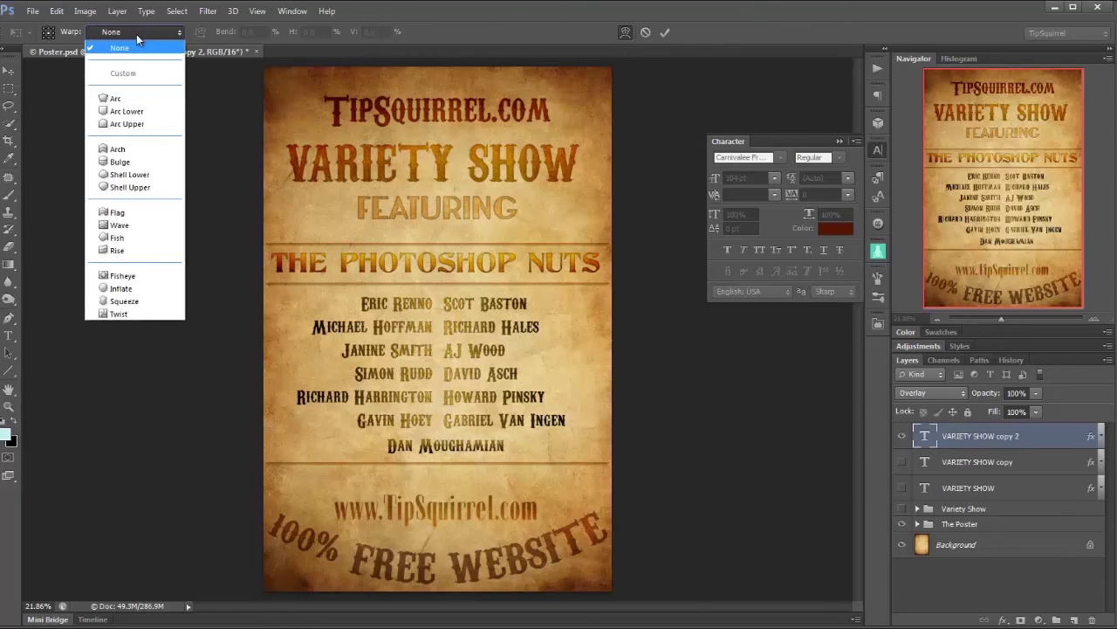
click(134, 98)
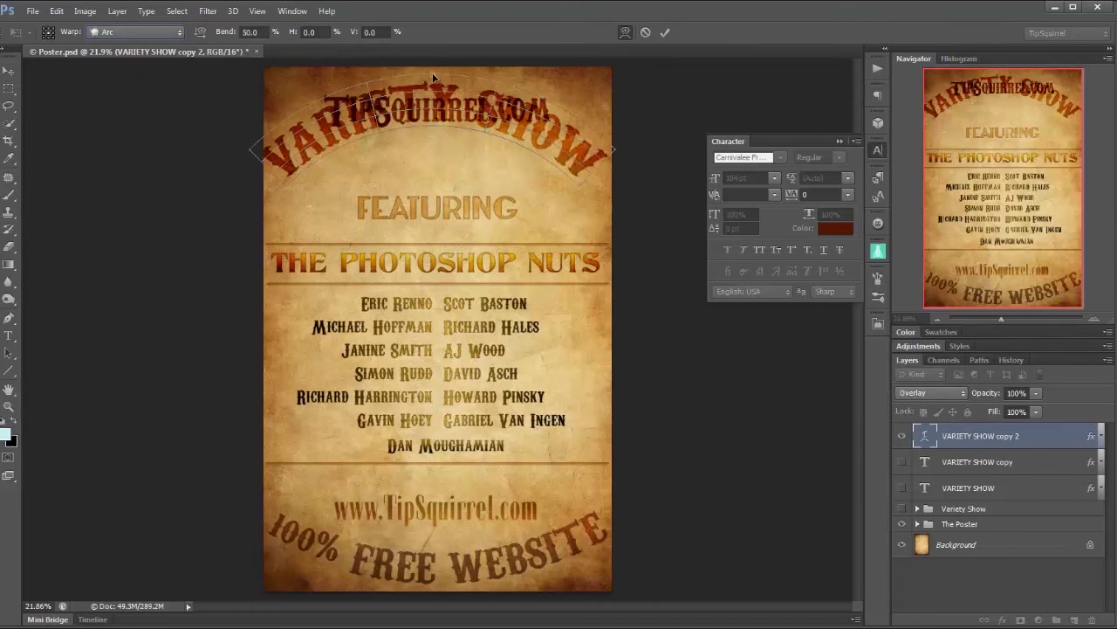
drag(433, 93, 434, 125)
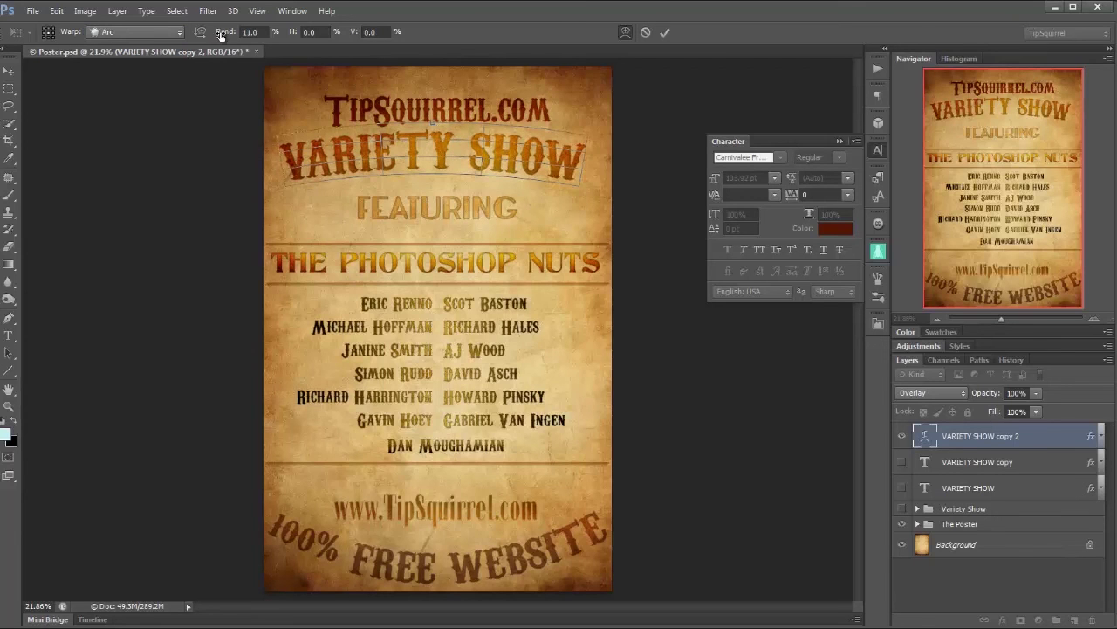
drag(221, 34, 189, 142)
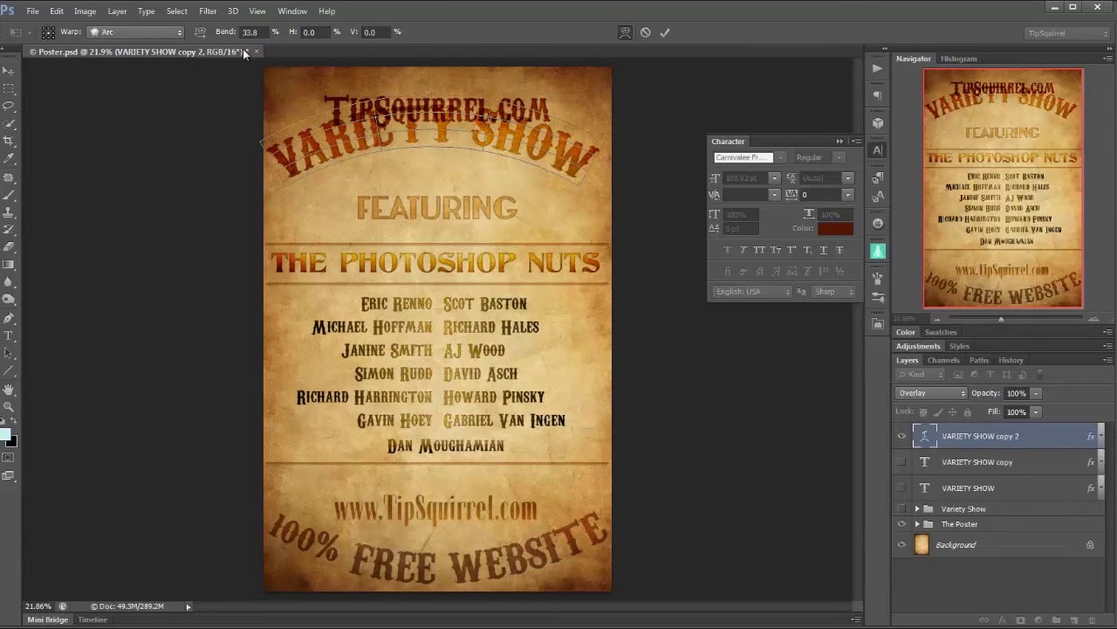
mouse_move(437, 100)
mouse_down()
mouse_move(431, 189)
mouse_move(434, 98)
mouse_up()
drag(338, 150, 337, 184)
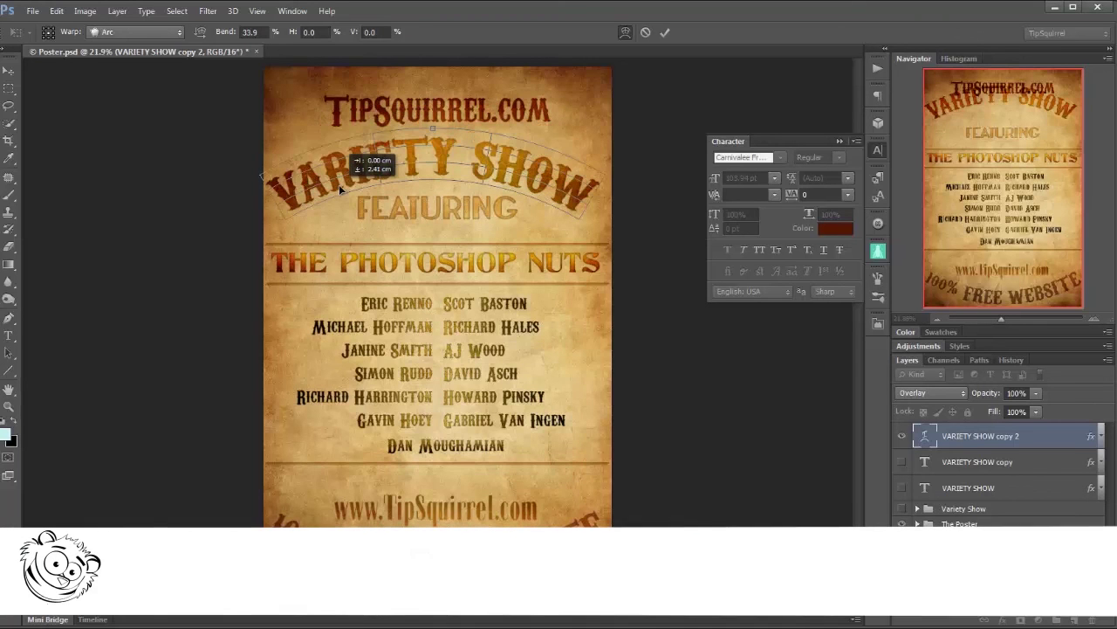
click(661, 32)
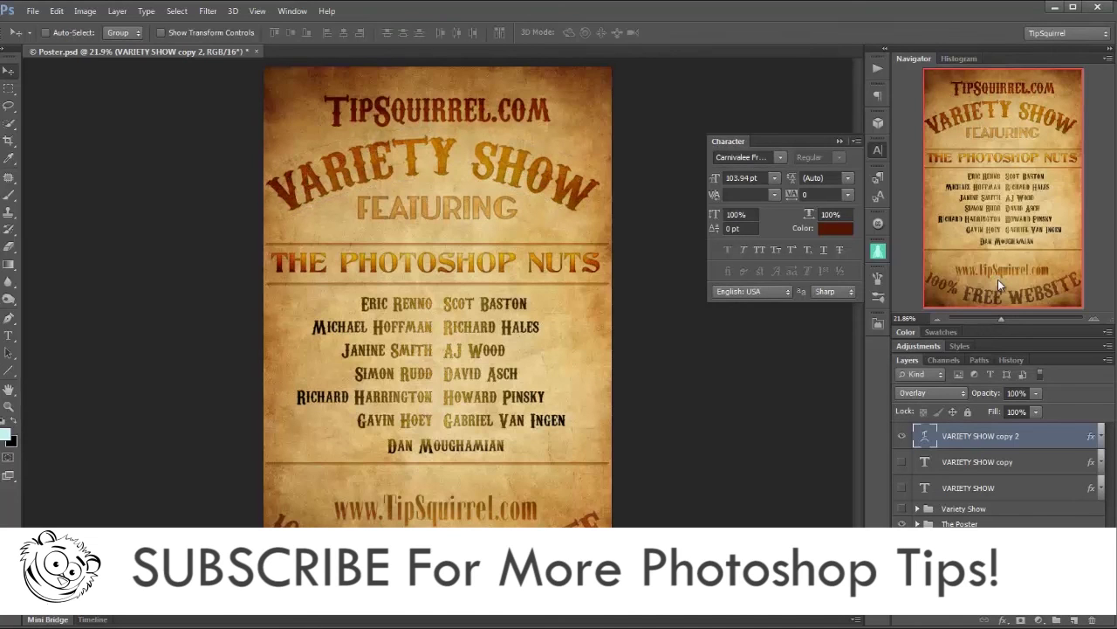